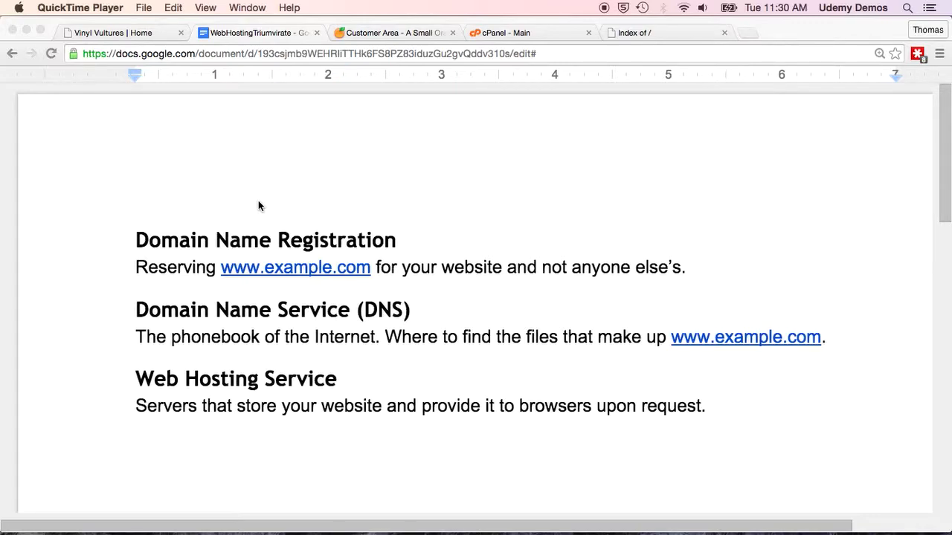
# Open the A Small Orange customer area and view the details of the Shared Hosting - Medium service
pyautogui.click(377, 35)
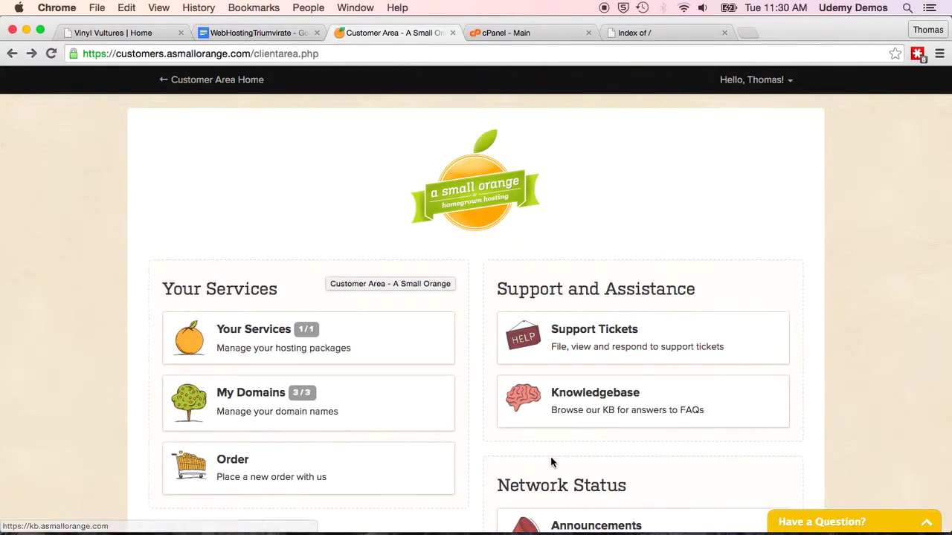
pyautogui.scroll(-4, 550, 459)
pyautogui.scroll(1, 520, 438)
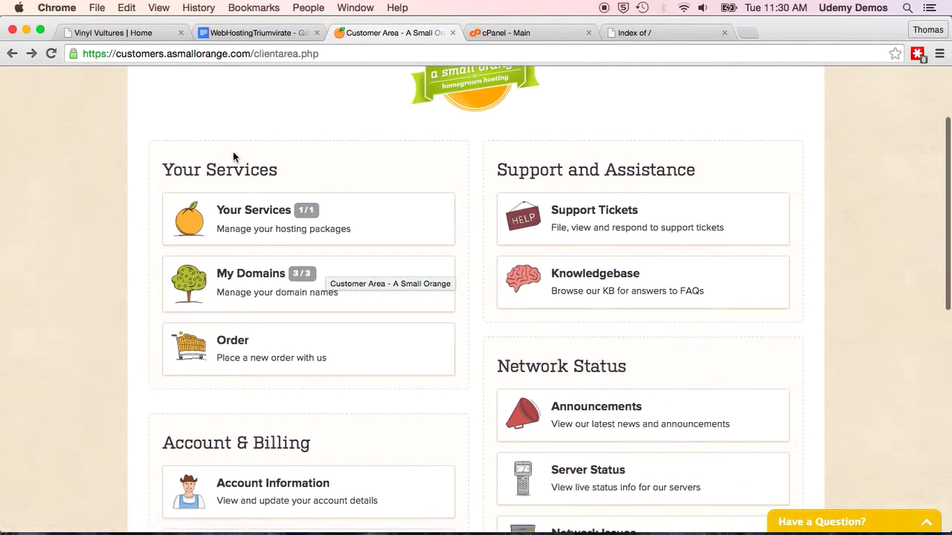
pyautogui.scroll(1, 230, 186)
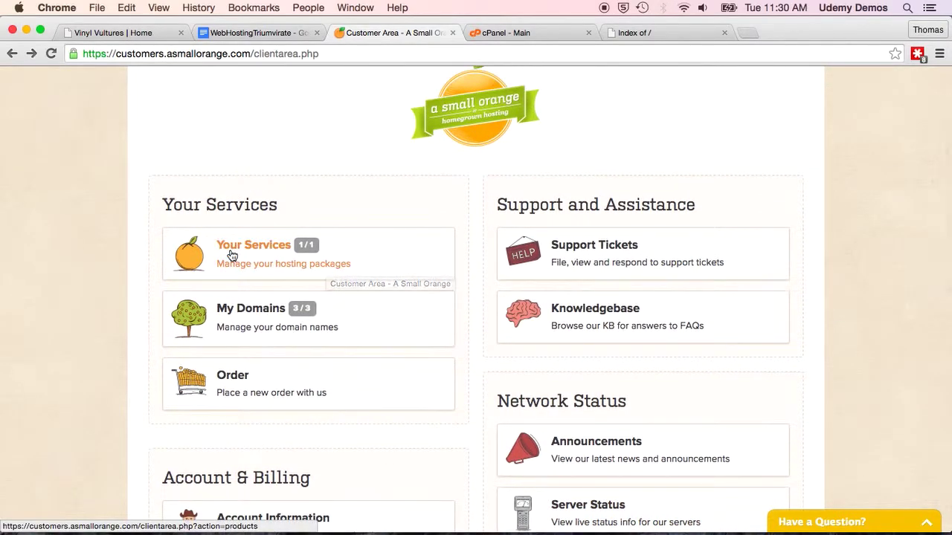
pyautogui.click(232, 254)
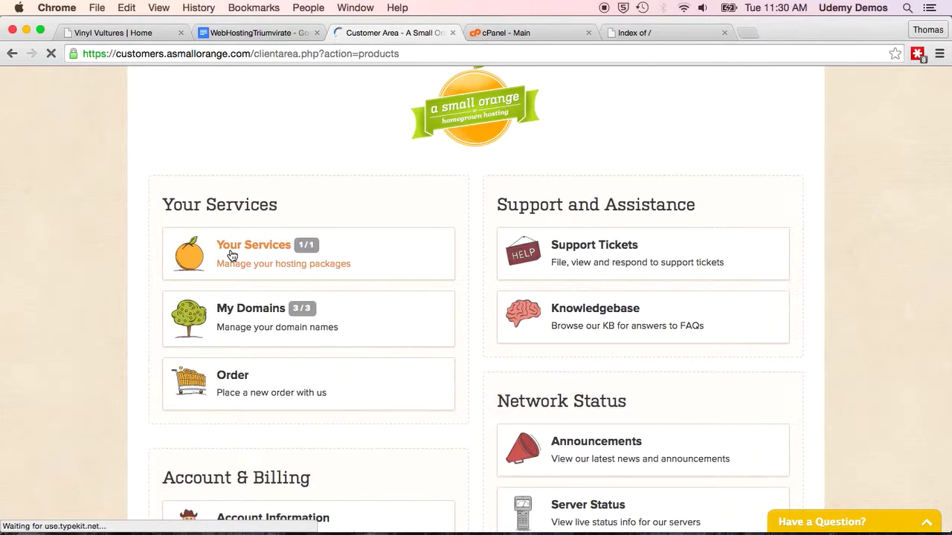
pyautogui.scroll(-5, 232, 254)
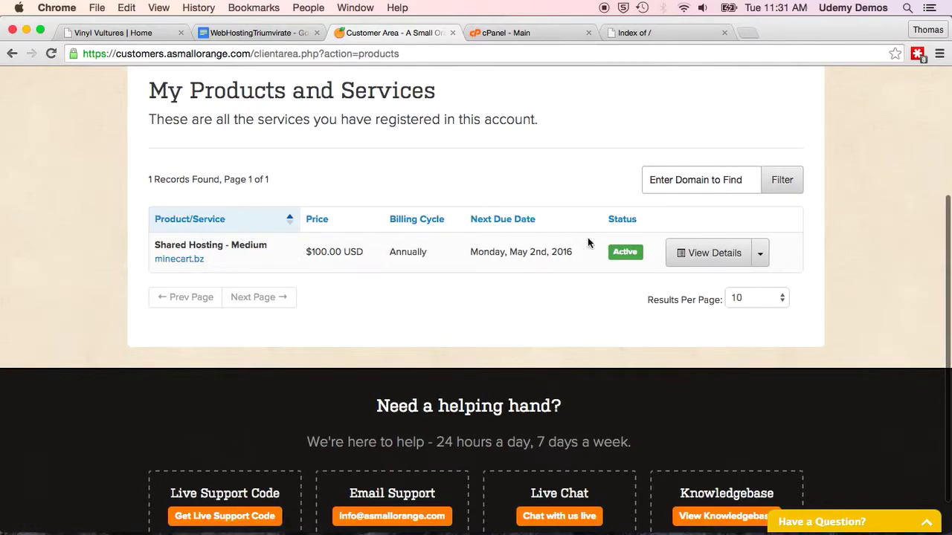
pyautogui.click(705, 254)
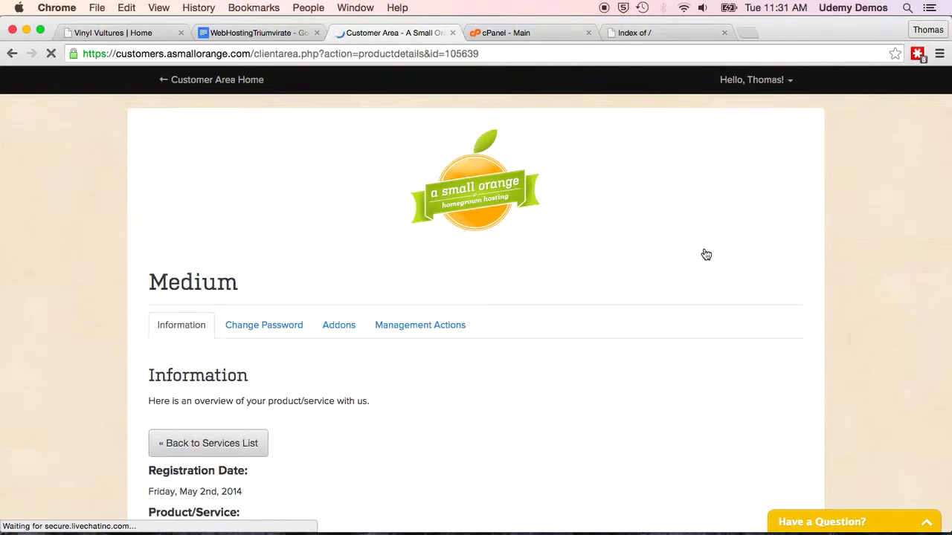
pyautogui.scroll(-10, 705, 253)
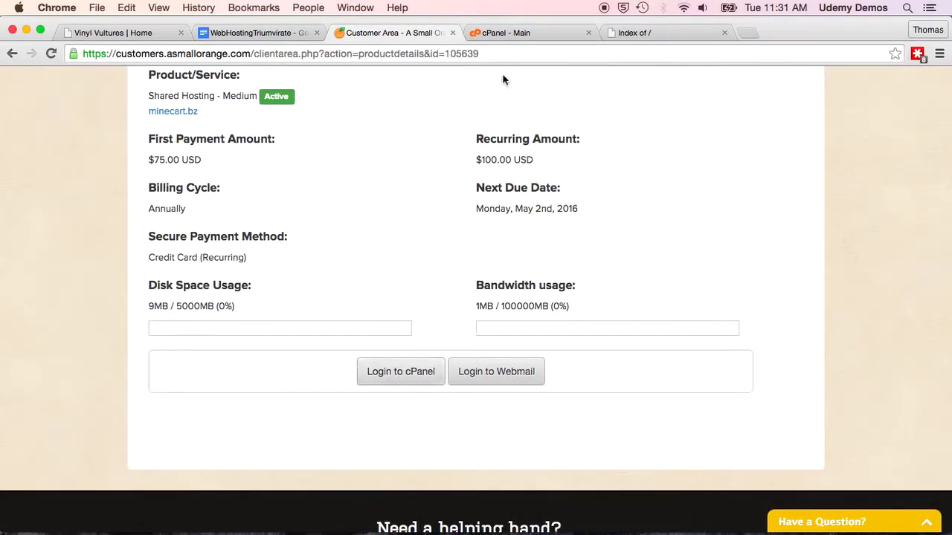
# Switch to the cPanel main page and examine its account information and its file, database and domain tools
pyautogui.click(498, 34)
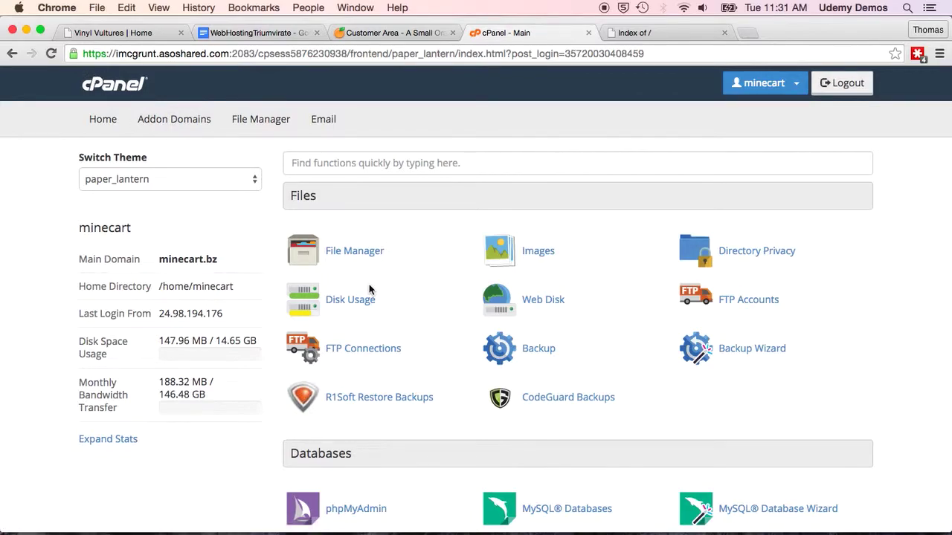
pyautogui.scroll(-1, 369, 289)
pyautogui.scroll(-3, 370, 289)
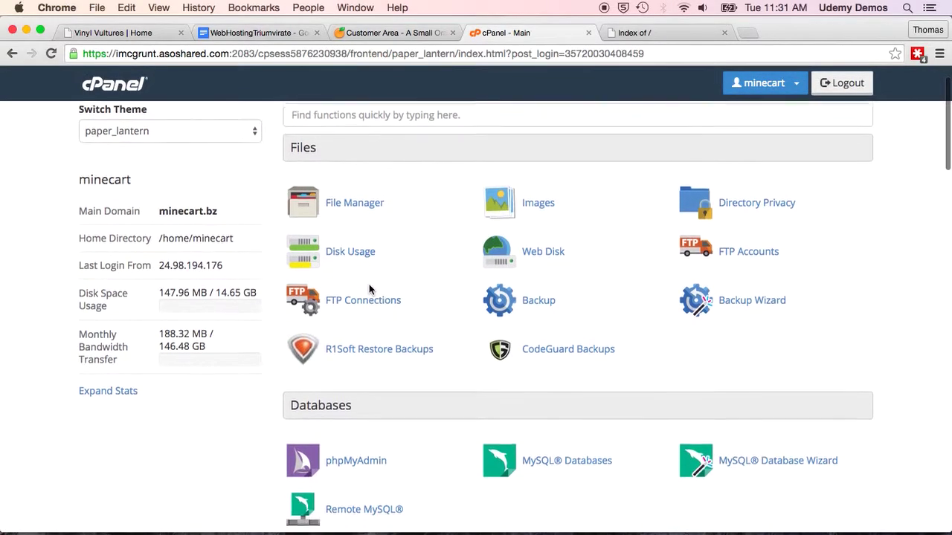
pyautogui.scroll(4, 370, 289)
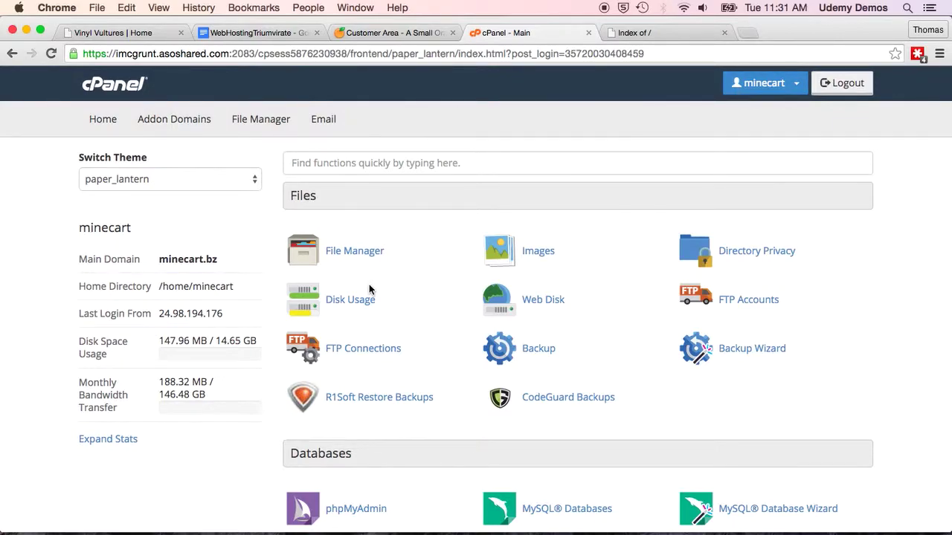
pyautogui.scroll(-3, 370, 289)
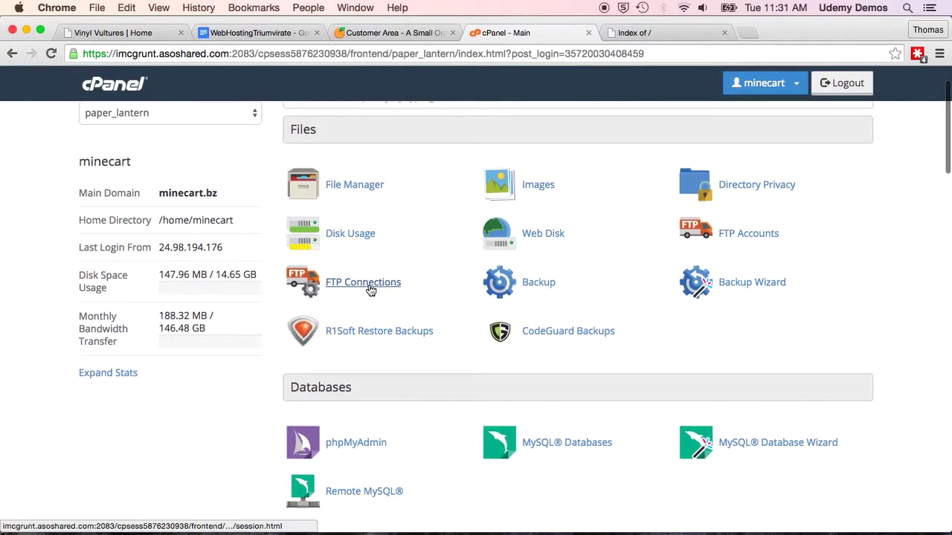
pyautogui.scroll(-3, 369, 289)
pyautogui.scroll(6, 370, 289)
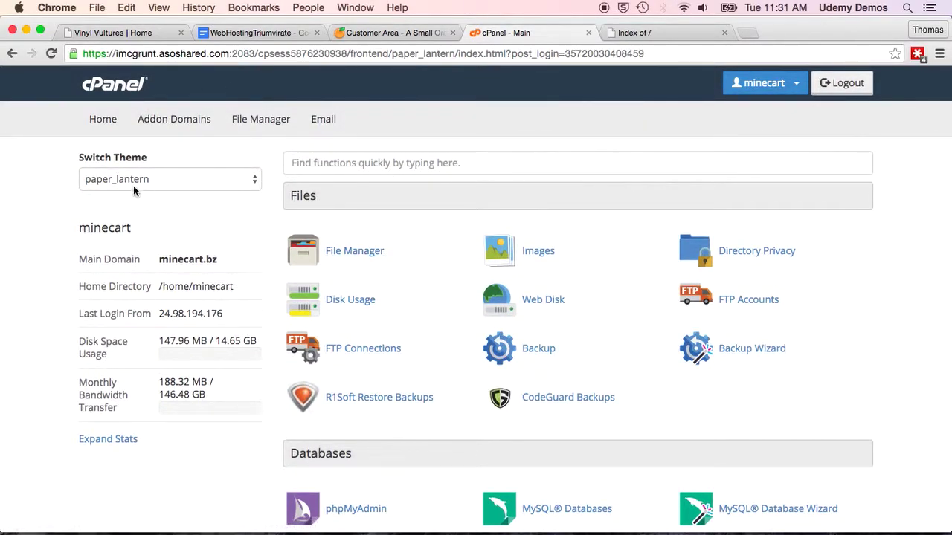
pyautogui.scroll(-3, 503, 350)
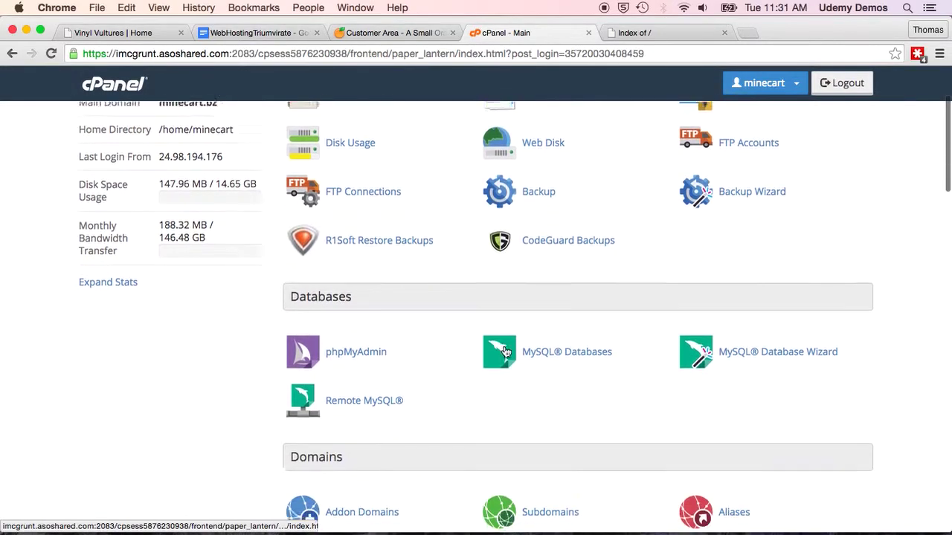
pyautogui.scroll(3, 505, 352)
pyautogui.scroll(-1, 460, 323)
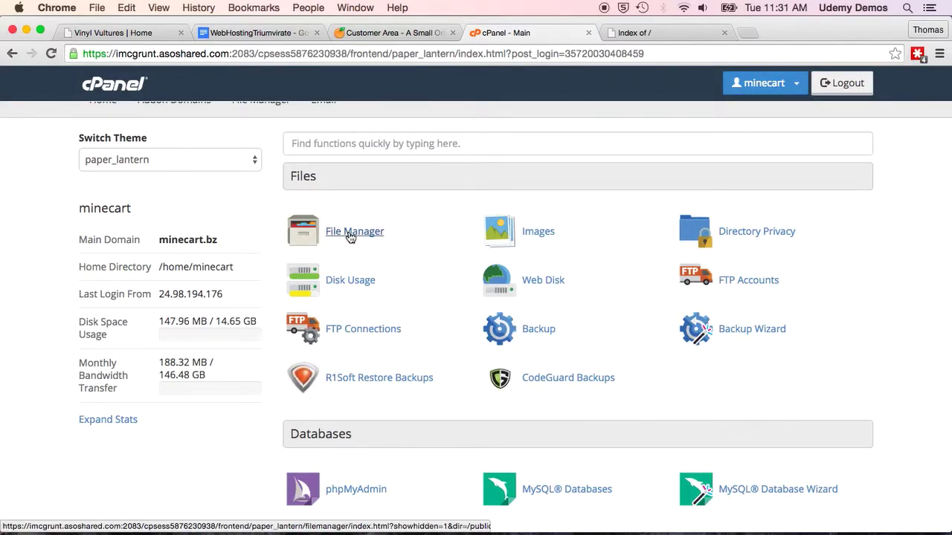
# Open the File Manager at the document root for lexiconic.com and bring up its file upload page
pyautogui.click(350, 235)
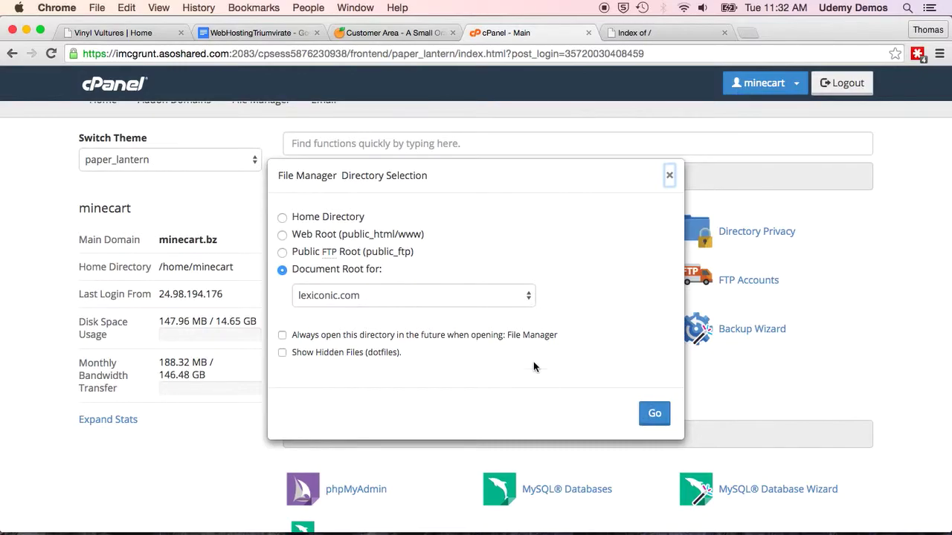
pyautogui.click(654, 415)
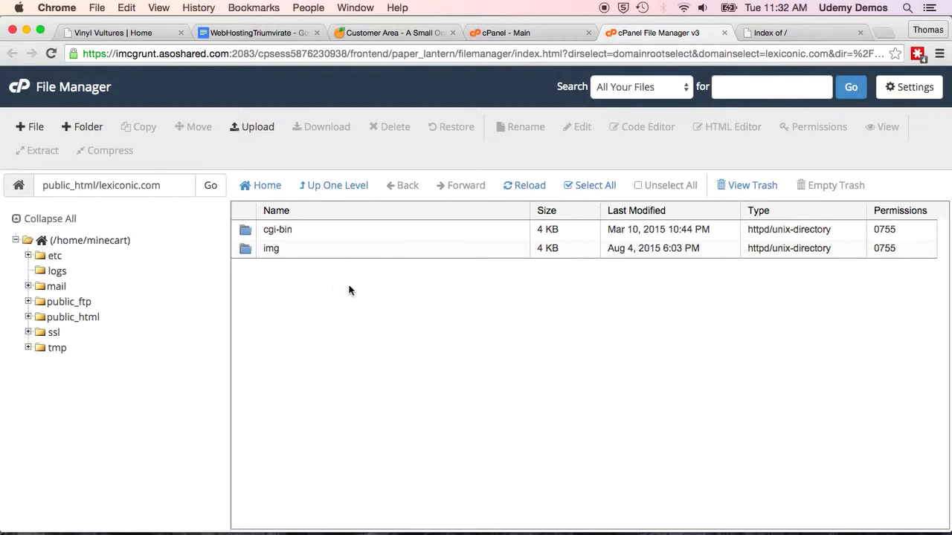
pyautogui.click(252, 133)
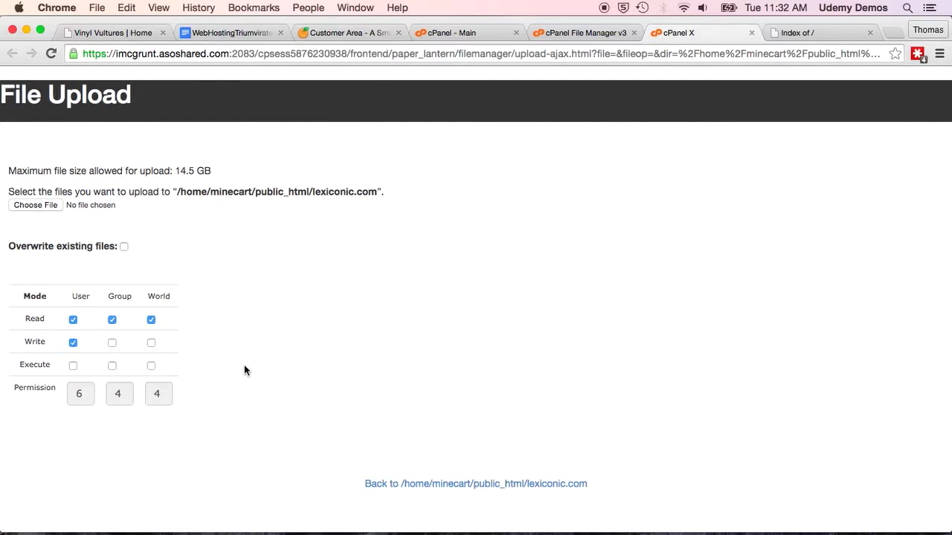
# Upload the about HTML file from the Desktop to the public_html/lexiconic.com folder
pyautogui.click(25, 207)
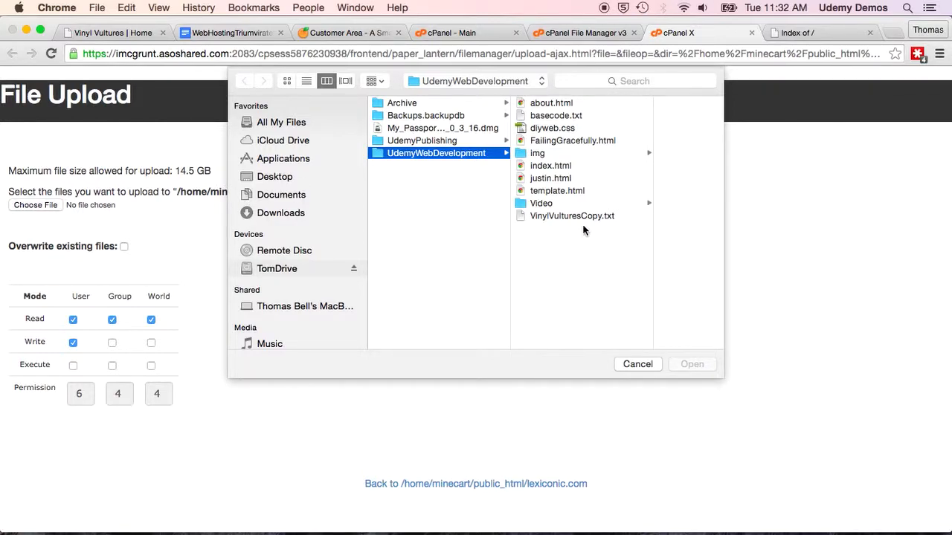
pyautogui.click(280, 180)
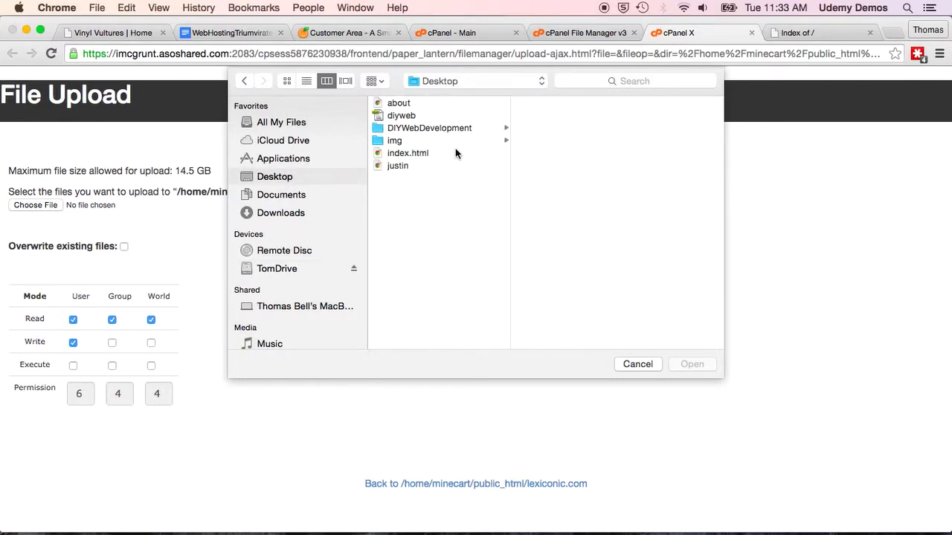
pyautogui.click(406, 103)
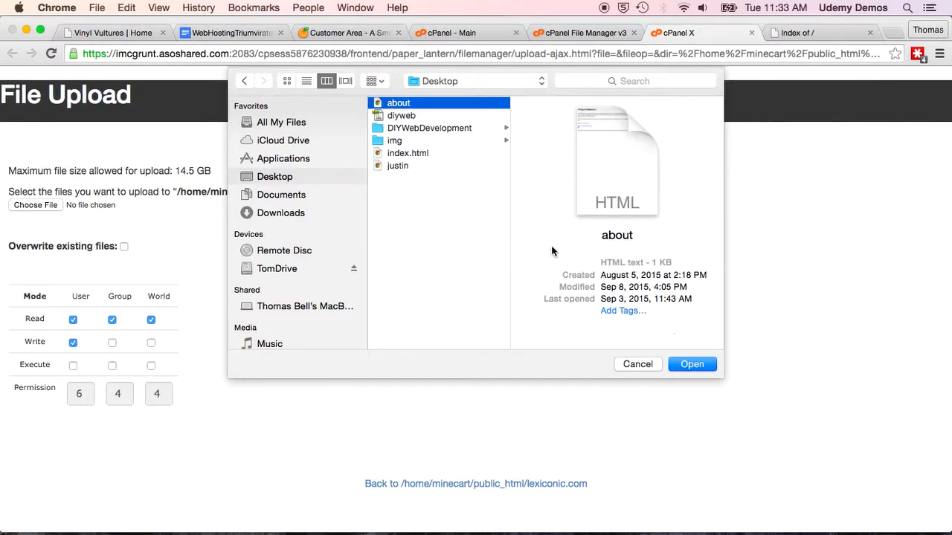
pyautogui.click(690, 364)
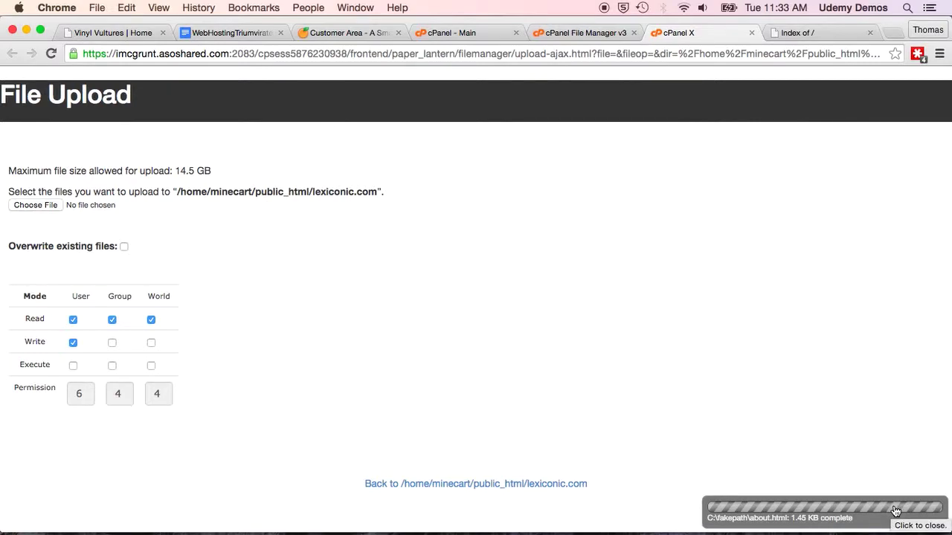
# Upload the diyweb CSS file and index.html from the Desktop to the lexiconic.com folder
pyautogui.click(37, 203)
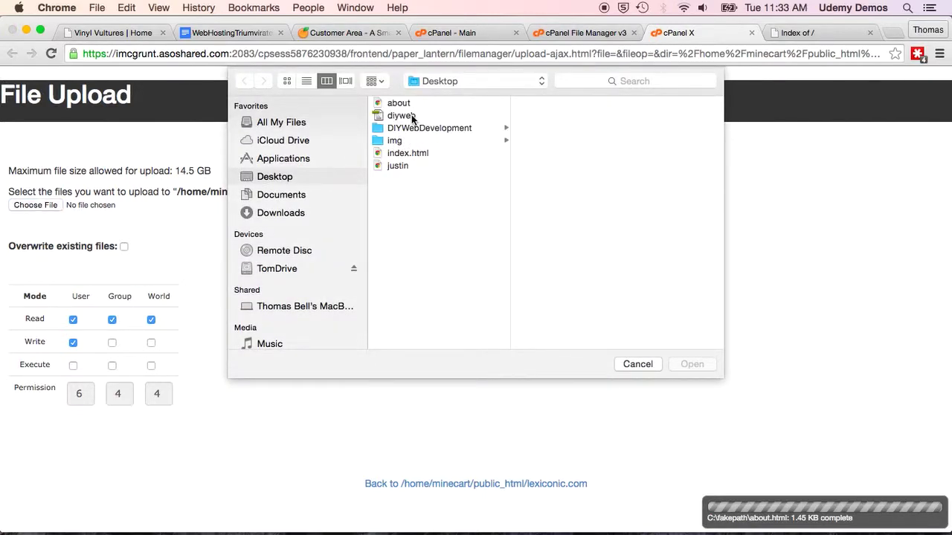
pyautogui.click(412, 118)
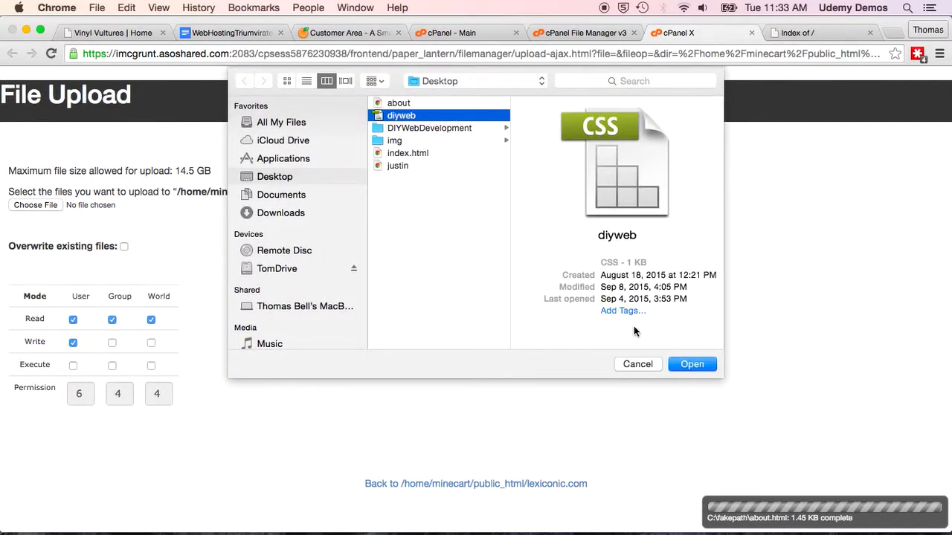
pyautogui.click(685, 364)
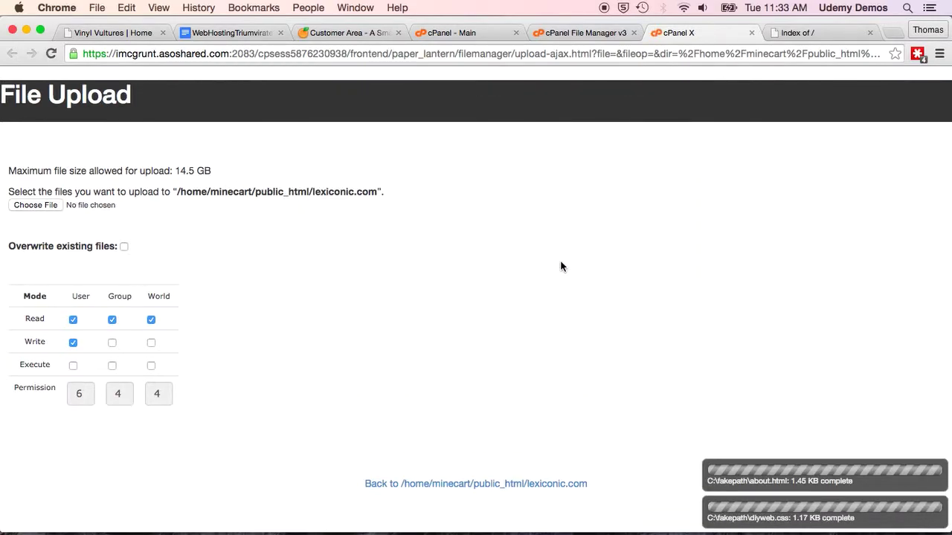
pyautogui.click(28, 205)
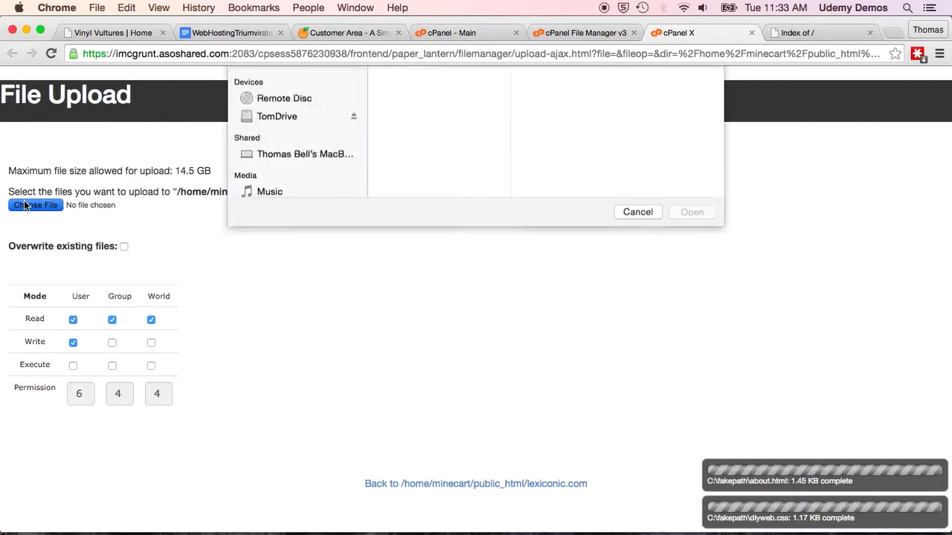
pyautogui.click(414, 153)
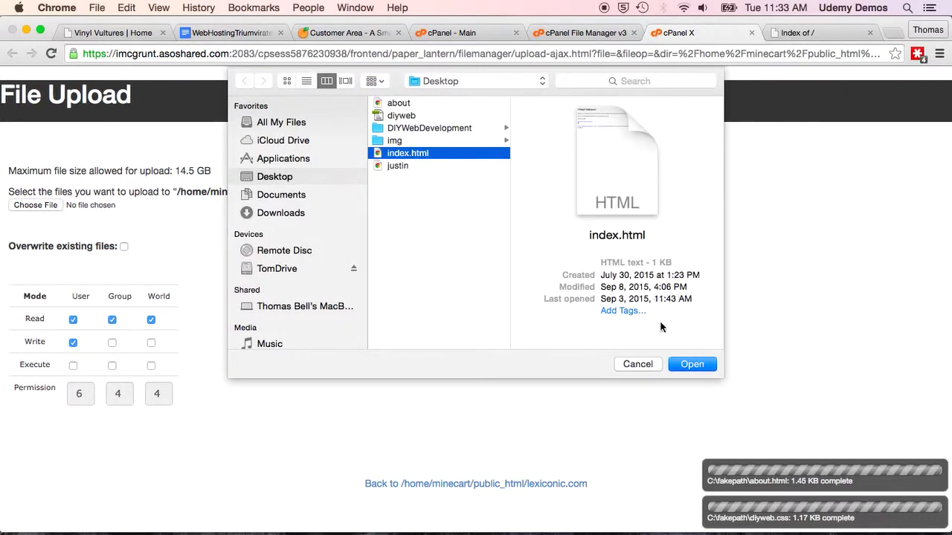
pyautogui.click(688, 364)
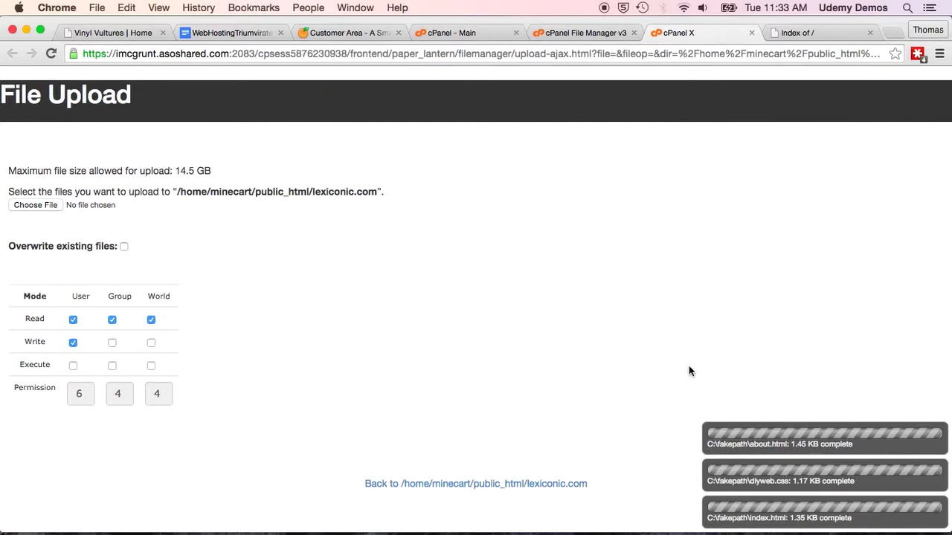
# Upload the justin HTML file from the Desktop and return to the lexiconic.com folder listing
pyautogui.click(31, 205)
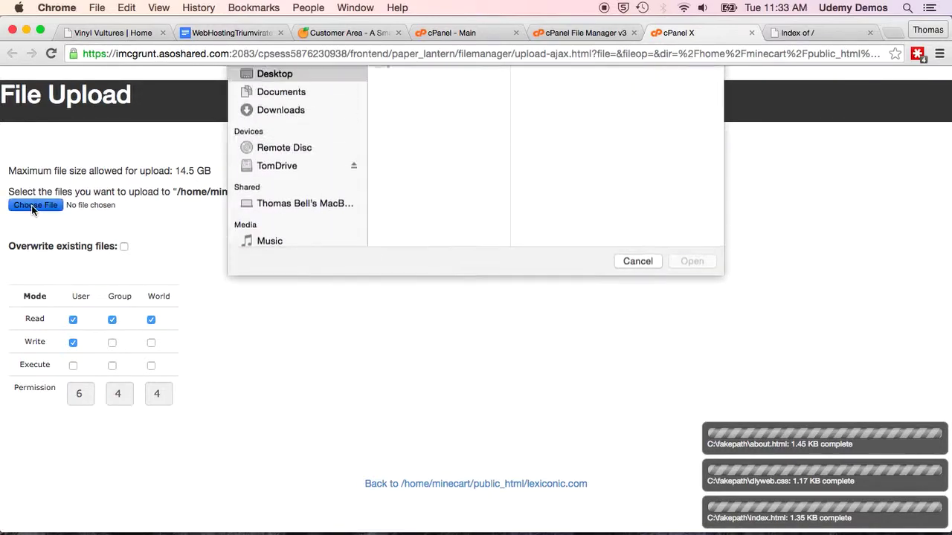
pyautogui.click(395, 166)
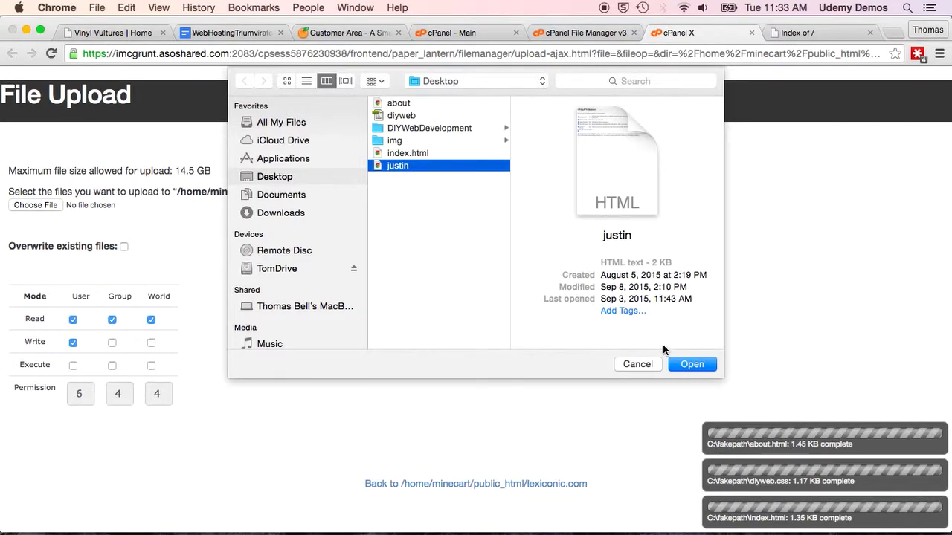
pyautogui.click(684, 365)
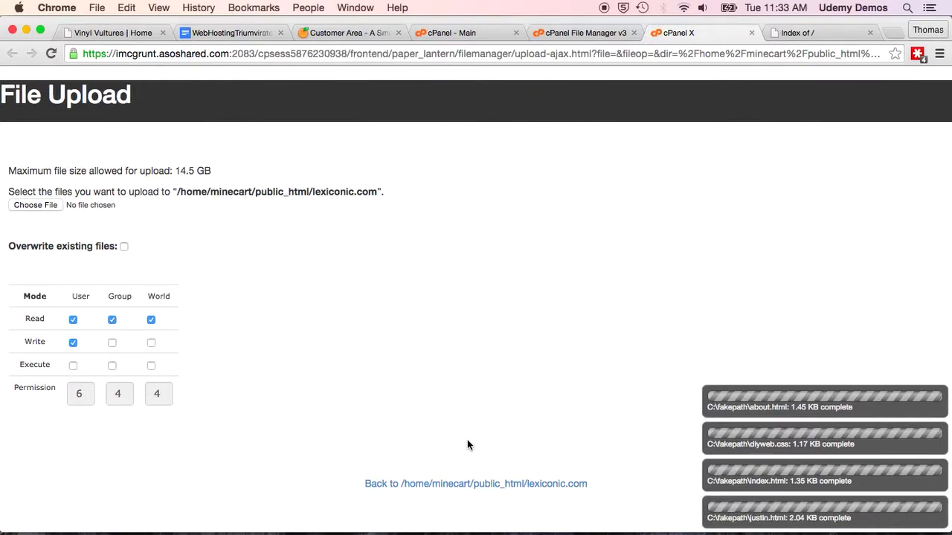
pyautogui.click(442, 485)
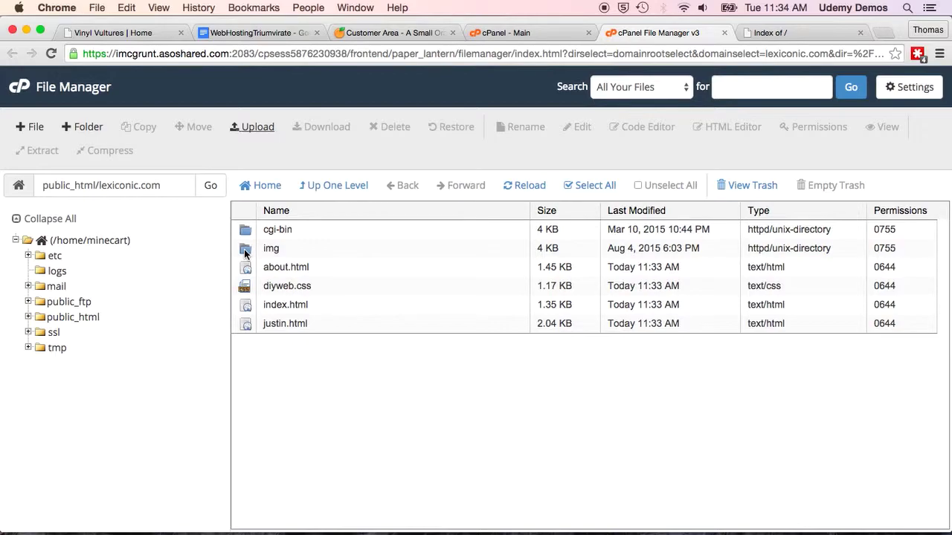
# Open the upload page for the lexiconic.com/img folder and upload 45rpmadapter.jpg from the Desktop's img folder
pyautogui.doubleClick(245, 251)
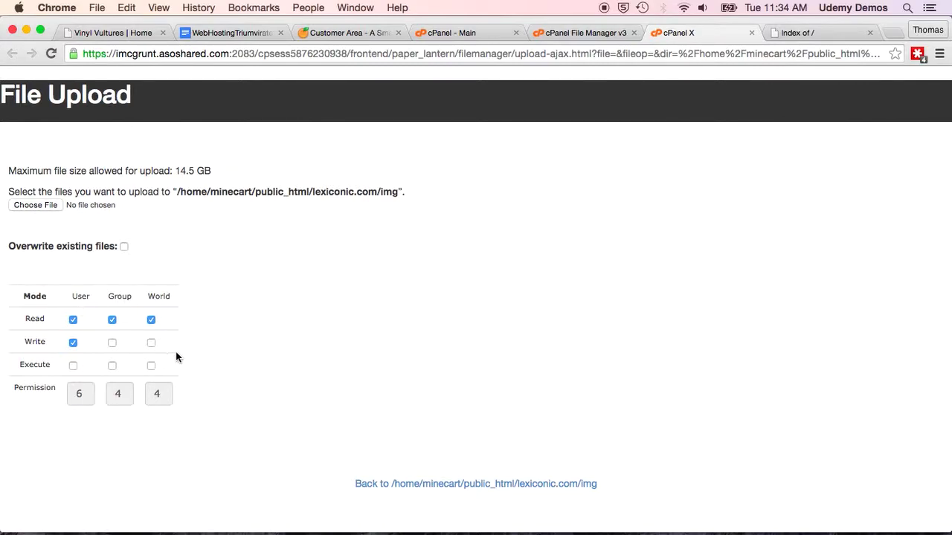
pyautogui.click(41, 206)
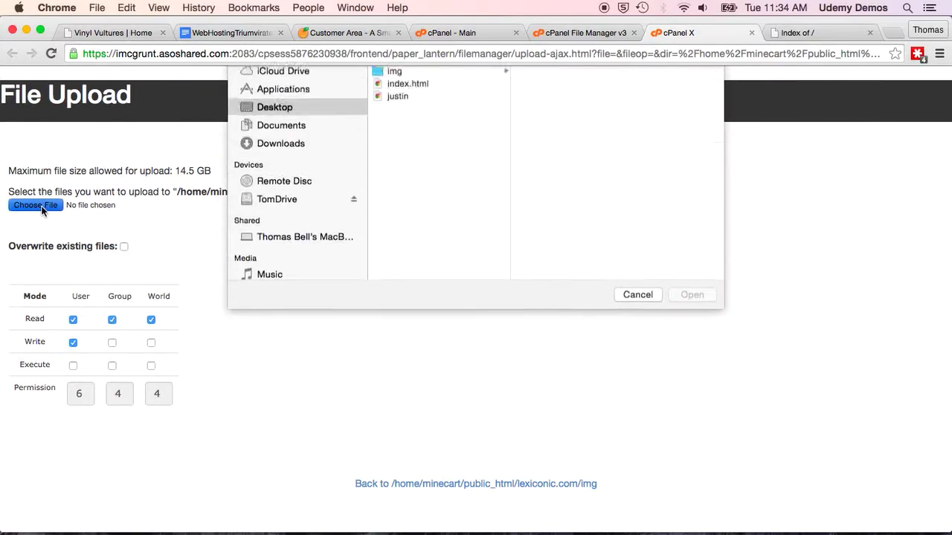
pyautogui.click(413, 140)
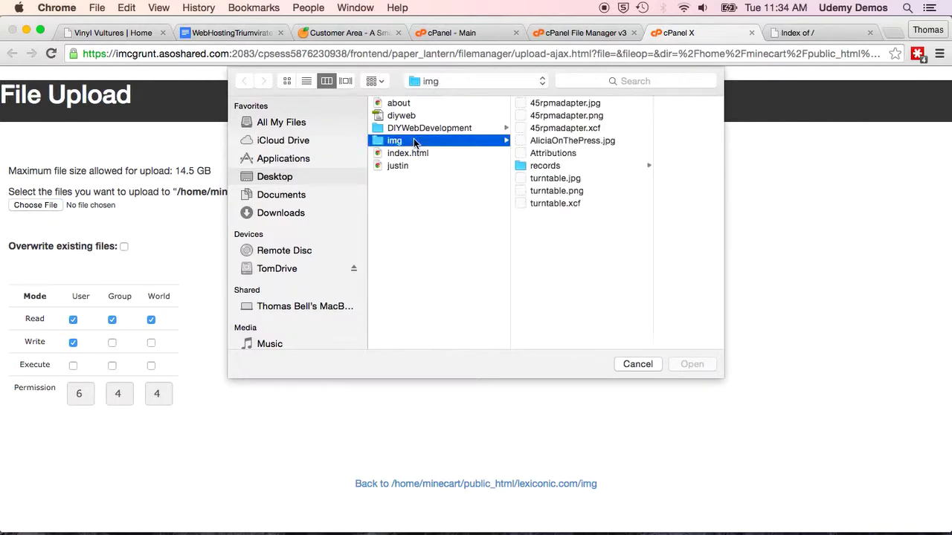
pyautogui.click(563, 107)
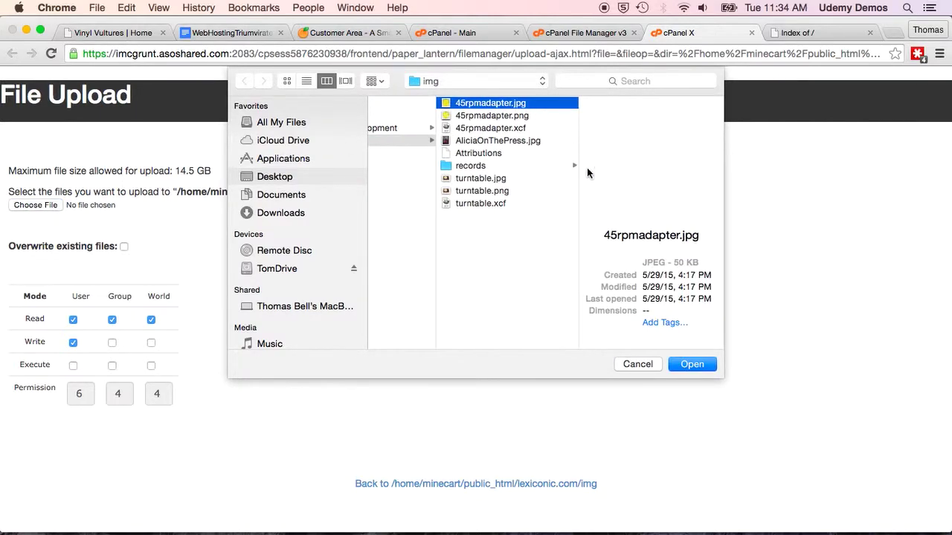
pyautogui.click(684, 364)
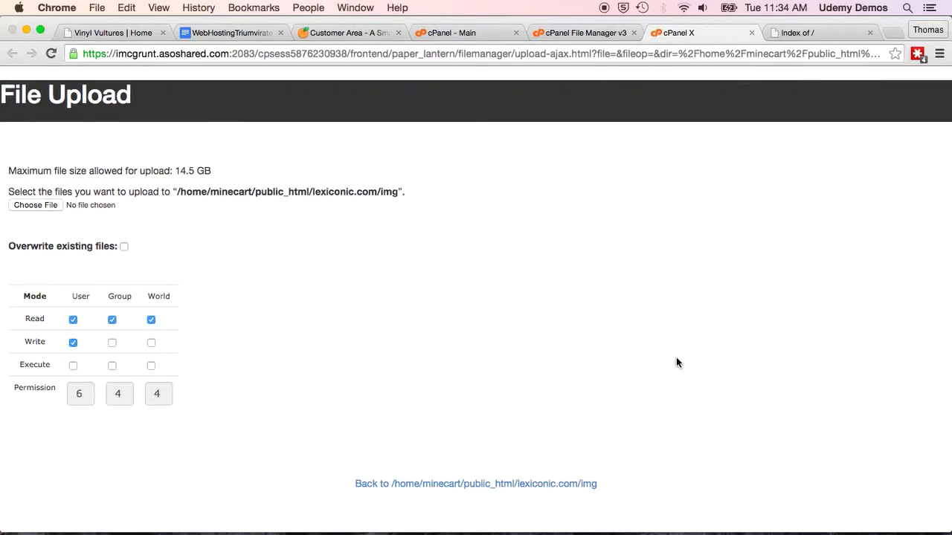
# Upload 45rpmadapter.png and AliciaOnThePress.jpg from the Desktop's img folder to lexiconic.com/img
pyautogui.click(29, 208)
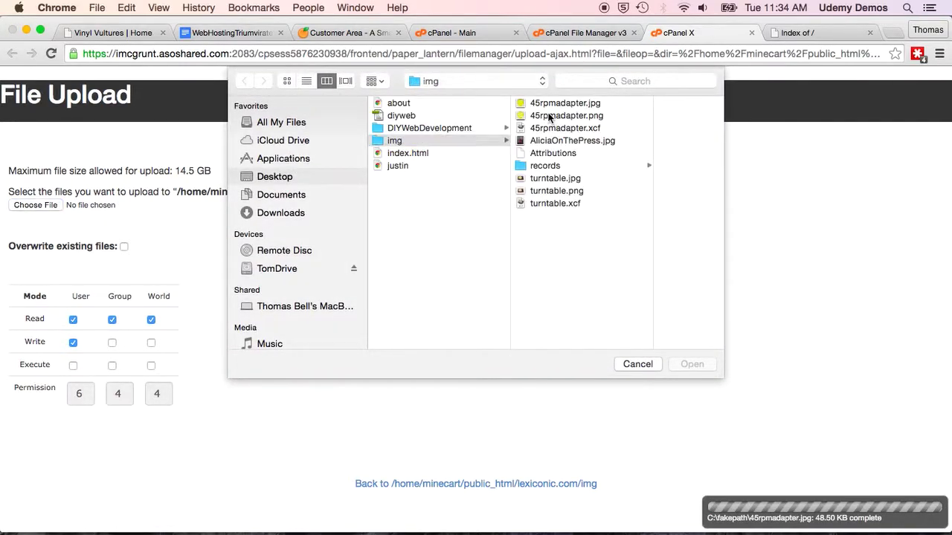
pyautogui.click(550, 116)
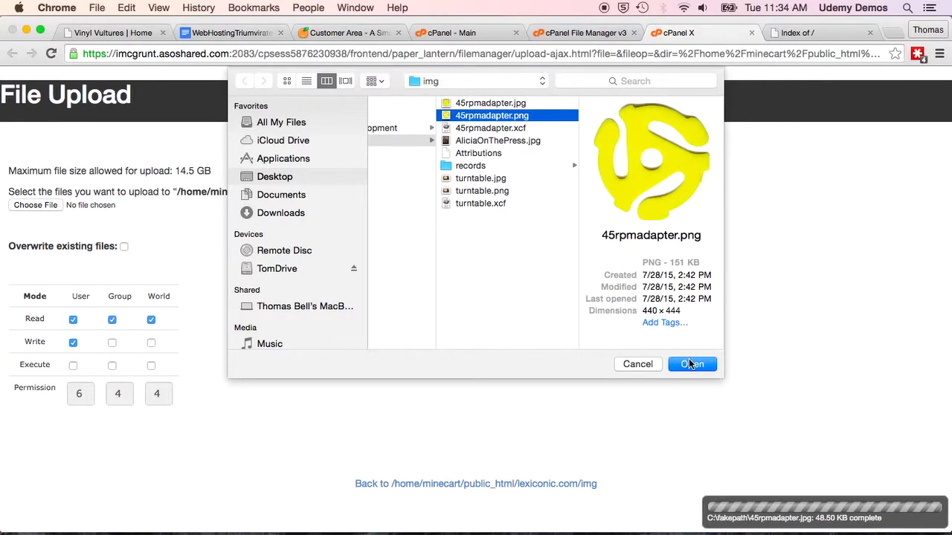
pyautogui.click(690, 363)
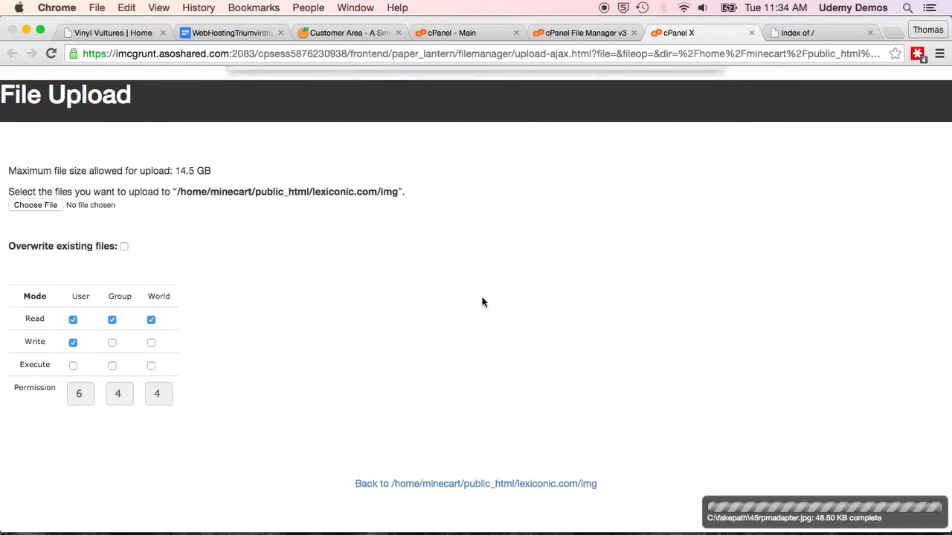
pyautogui.click(38, 206)
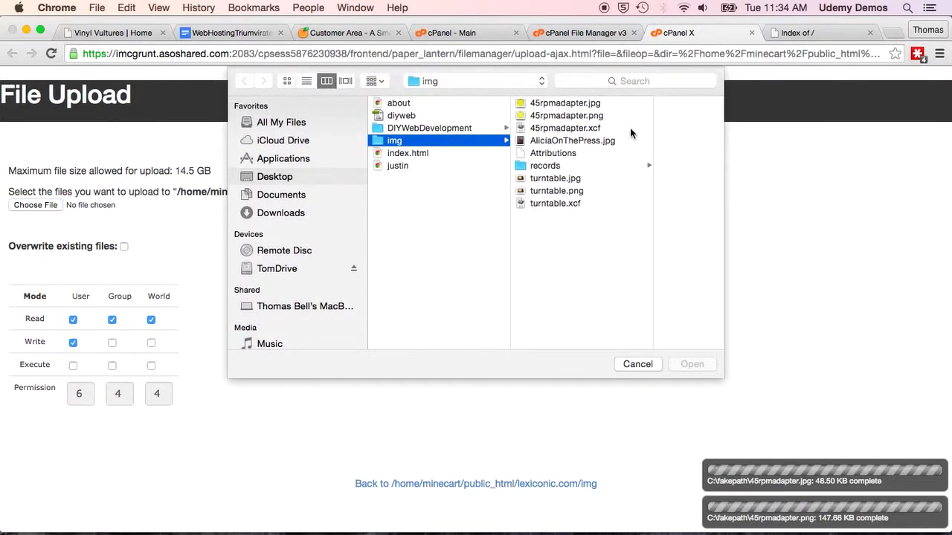
pyautogui.click(567, 141)
pyautogui.click(688, 364)
# Upload turntable.png from the Desktop's img folder to lexiconic.com/img
pyautogui.click(27, 208)
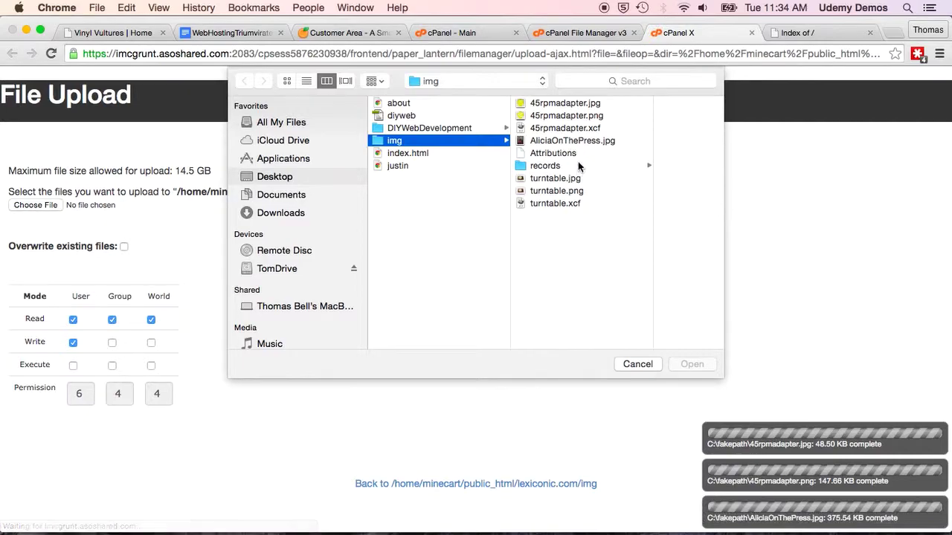
pyautogui.click(541, 178)
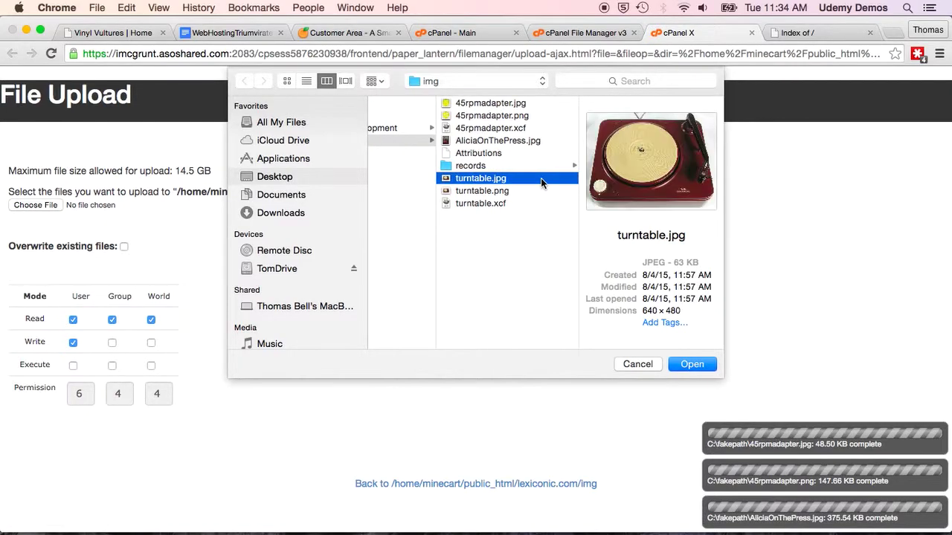
pyautogui.click(476, 190)
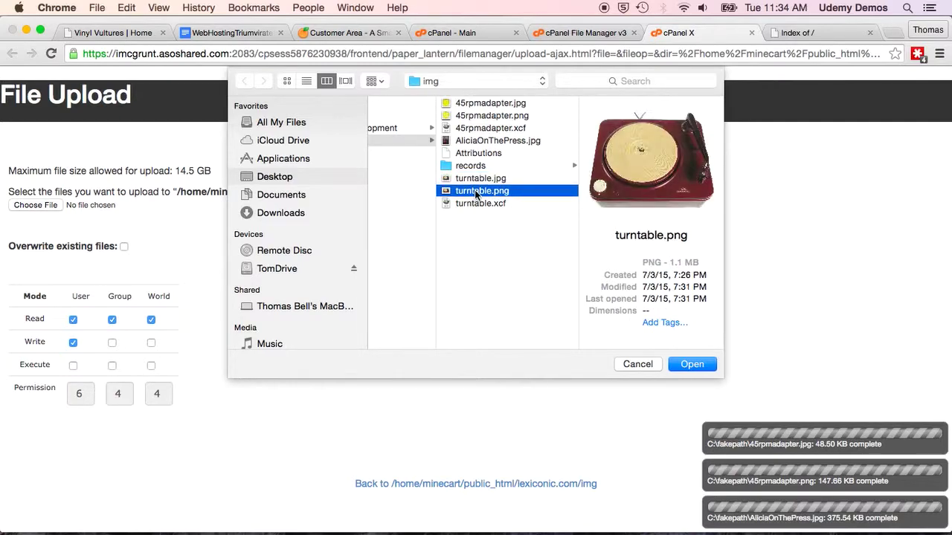
pyautogui.click(676, 363)
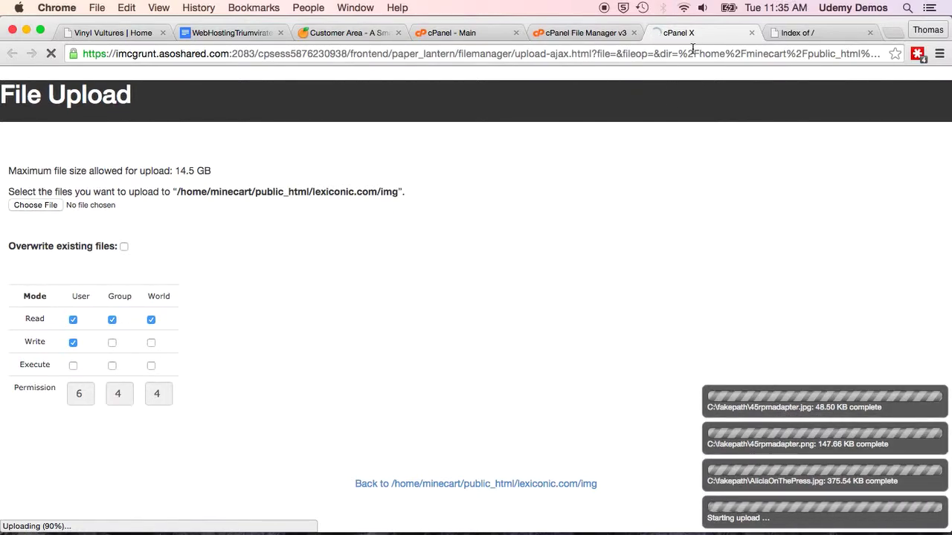
pyautogui.click(36, 205)
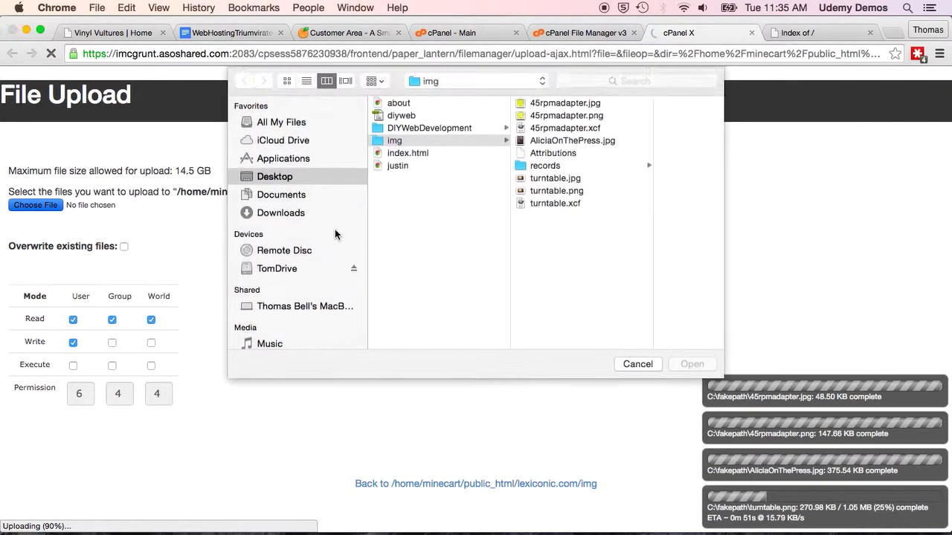
pyautogui.click(554, 165)
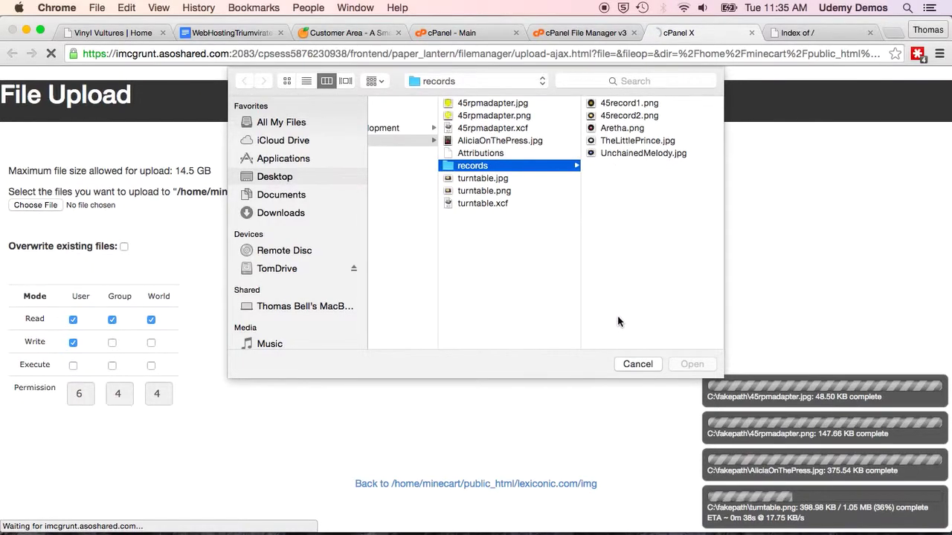
pyautogui.click(633, 363)
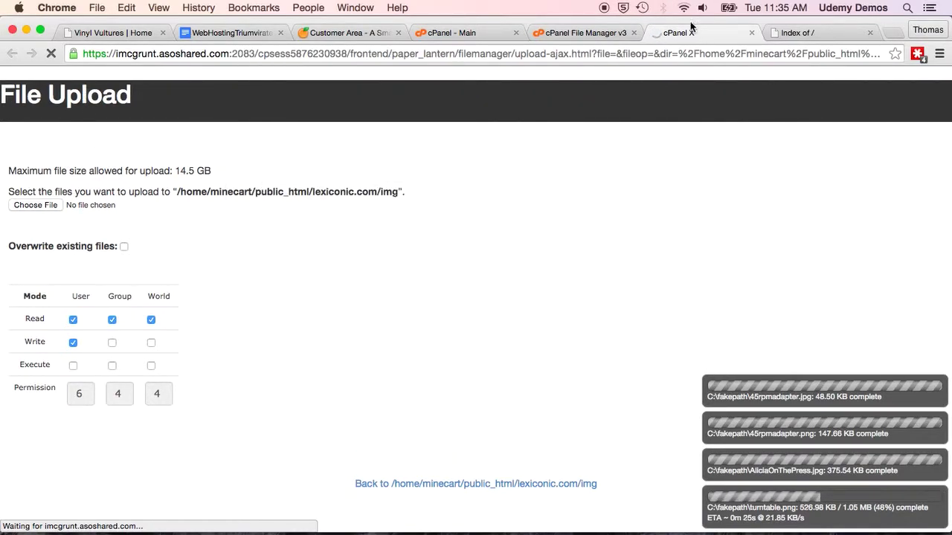
# Return to the File Manager and create a folder named records inside public_html/lexiconic.com/img
pyautogui.click(594, 33)
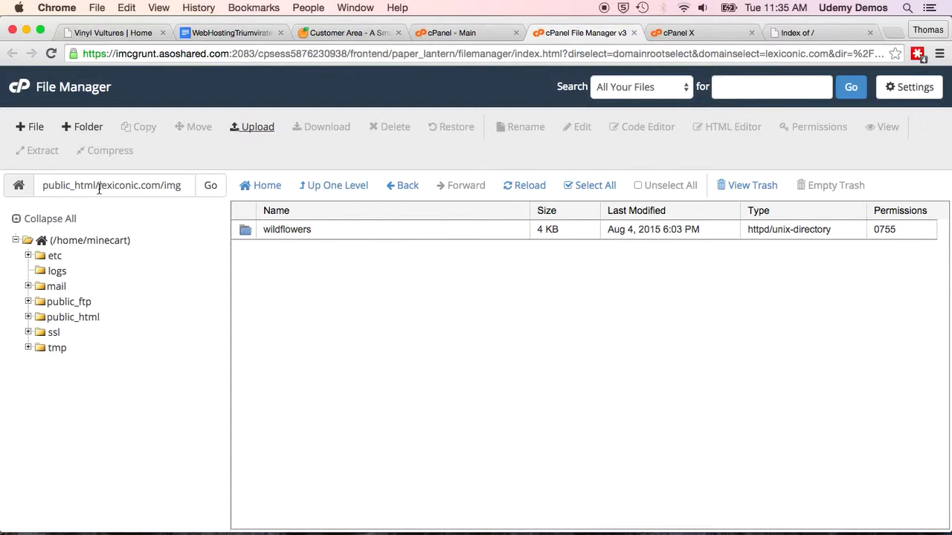
pyautogui.moveTo(99, 189); pyautogui.dragTo(185, 188)
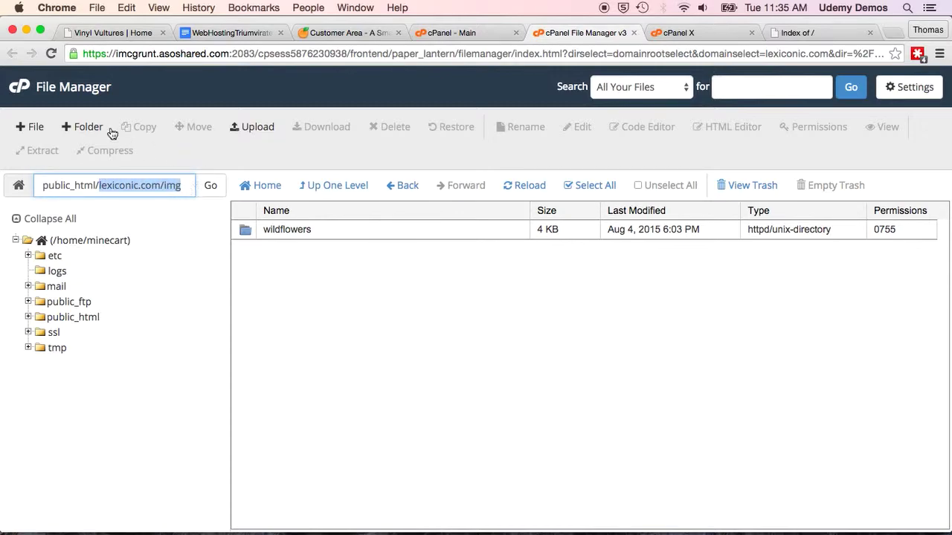
pyautogui.click(88, 128)
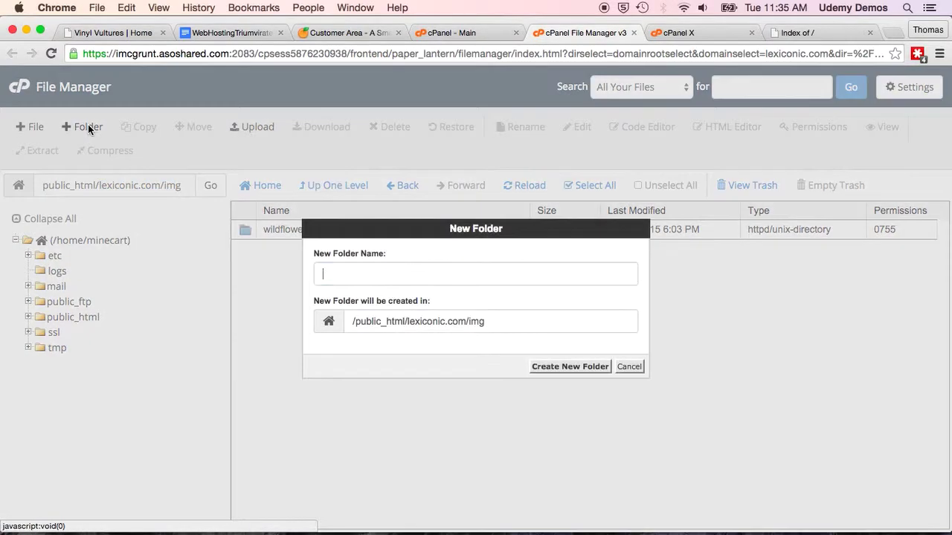
pyautogui.write('records')
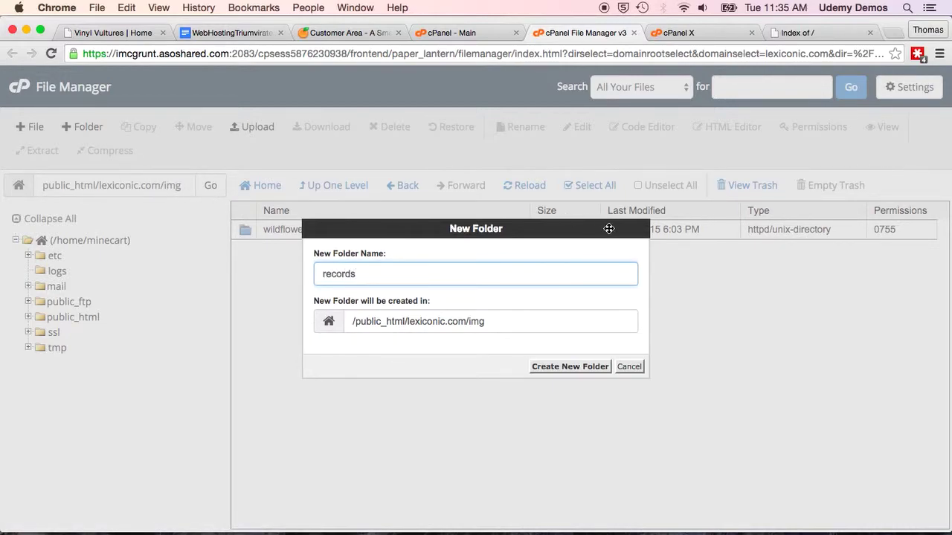
pyautogui.click(569, 366)
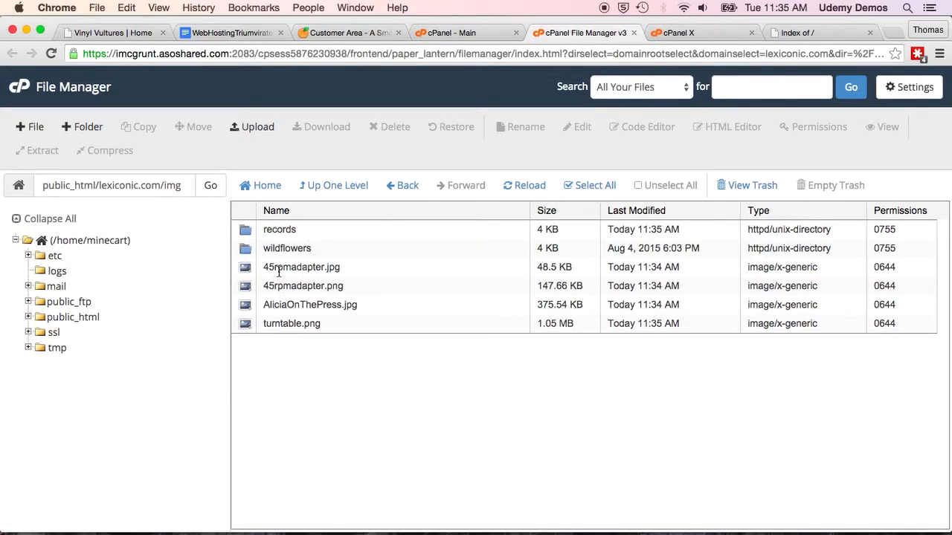
# Open the new records folder and bring up its file upload page
pyautogui.click(245, 231)
pyautogui.doubleClick(246, 231)
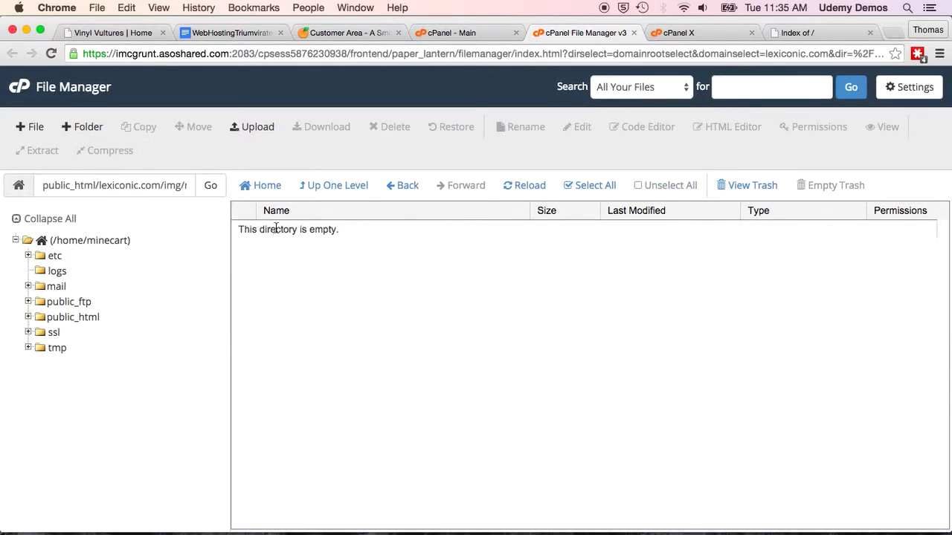
pyautogui.click(250, 128)
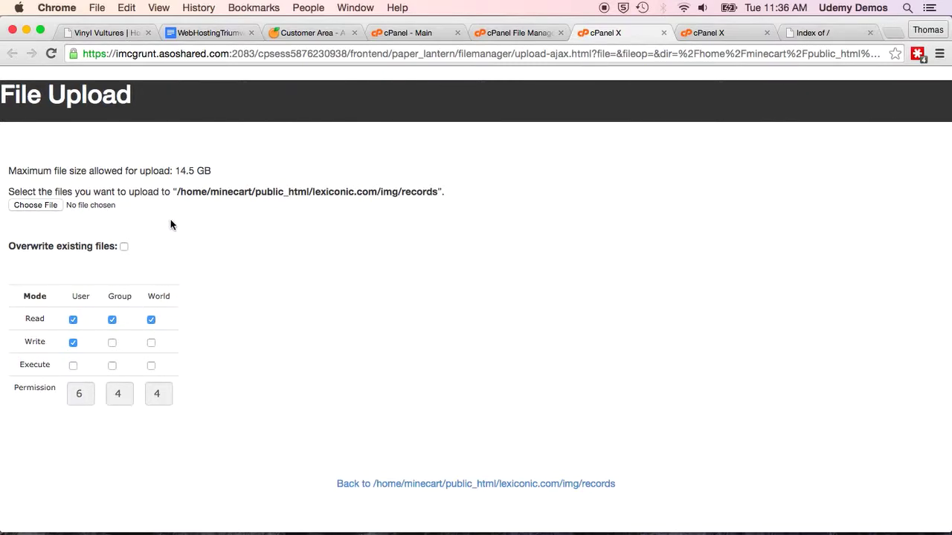
# Upload 45record1.png from the Desktop's img/records folder to lexiconic.com/img/records
pyautogui.click(32, 206)
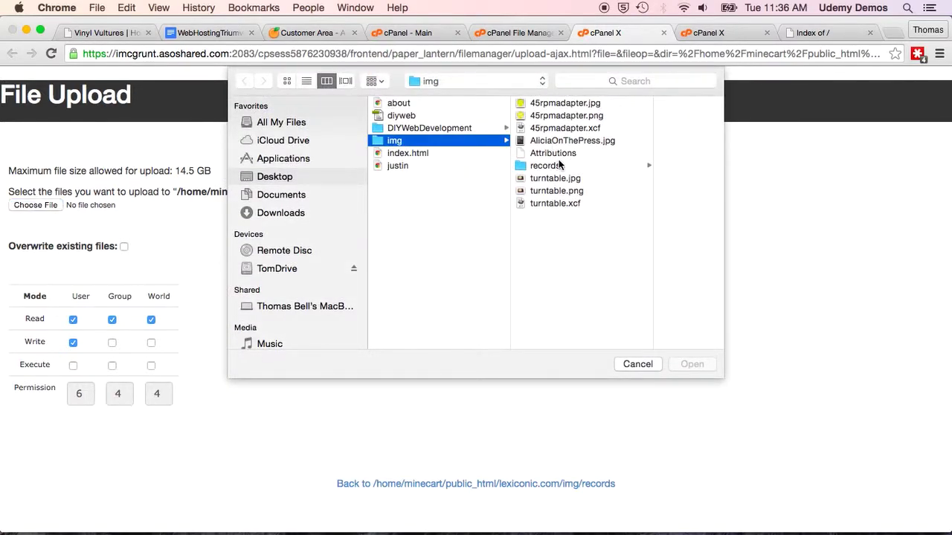
pyautogui.rightClick(559, 164)
pyautogui.click(543, 165)
pyautogui.click(543, 165)
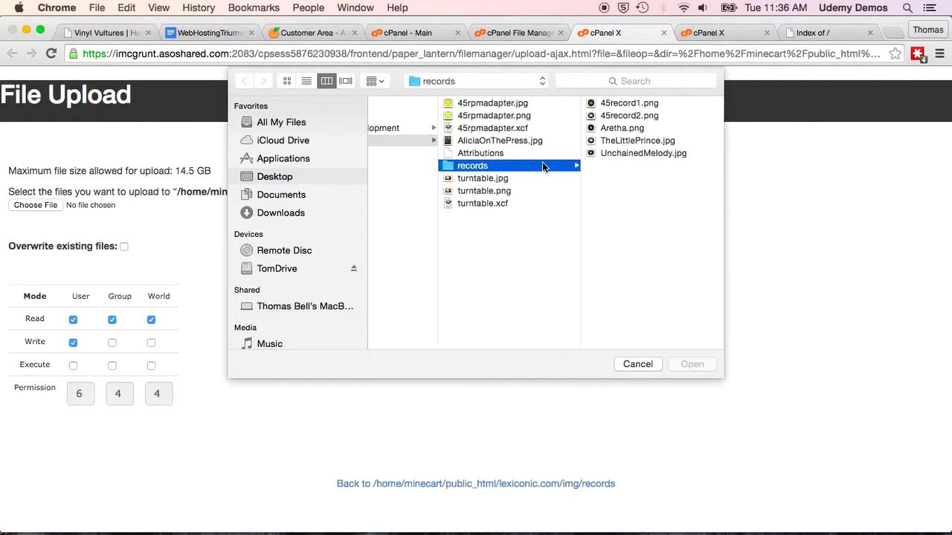
pyautogui.press('Right')
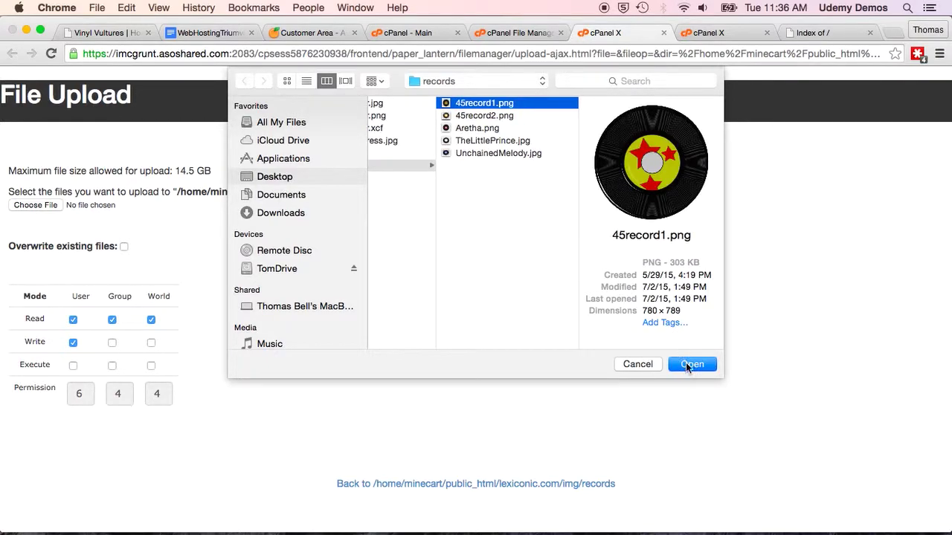
pyautogui.click(686, 364)
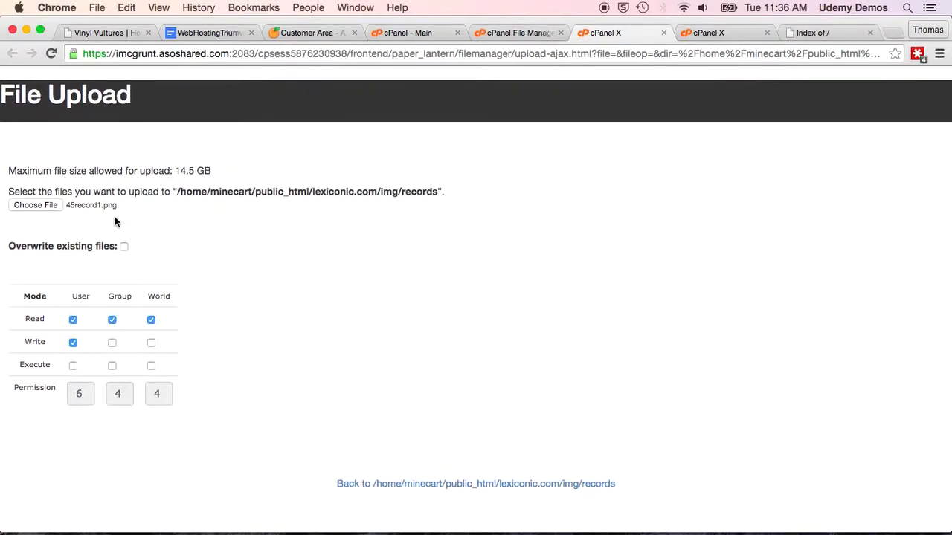
# Upload 45record2.png and Aretha.png from the local records folder to lexiconic.com/img/records
pyautogui.click(30, 206)
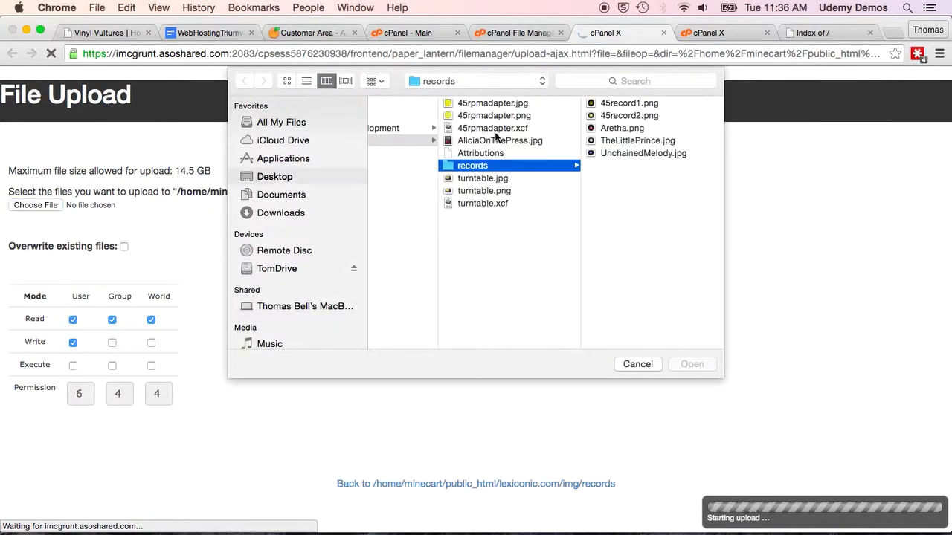
pyautogui.click(609, 116)
pyautogui.click(686, 363)
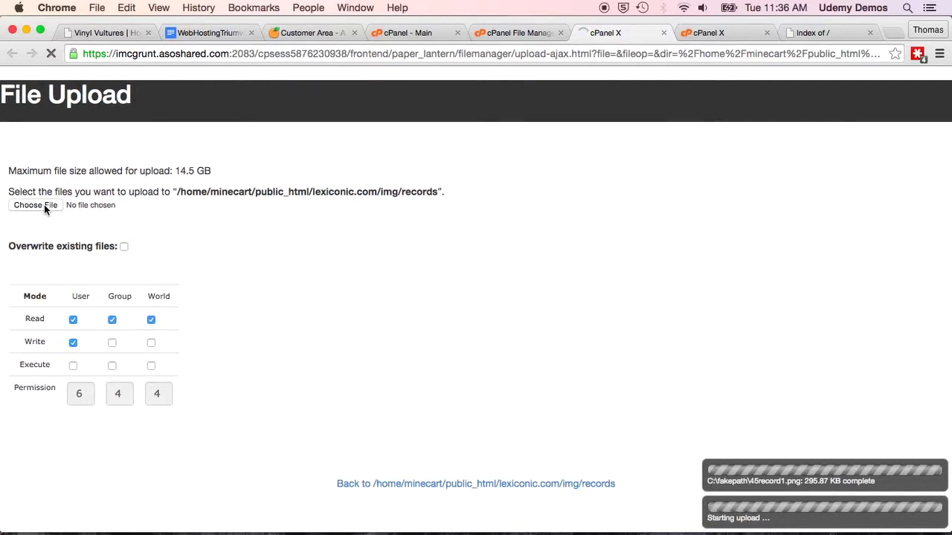
pyautogui.click(35, 205)
pyautogui.click(588, 129)
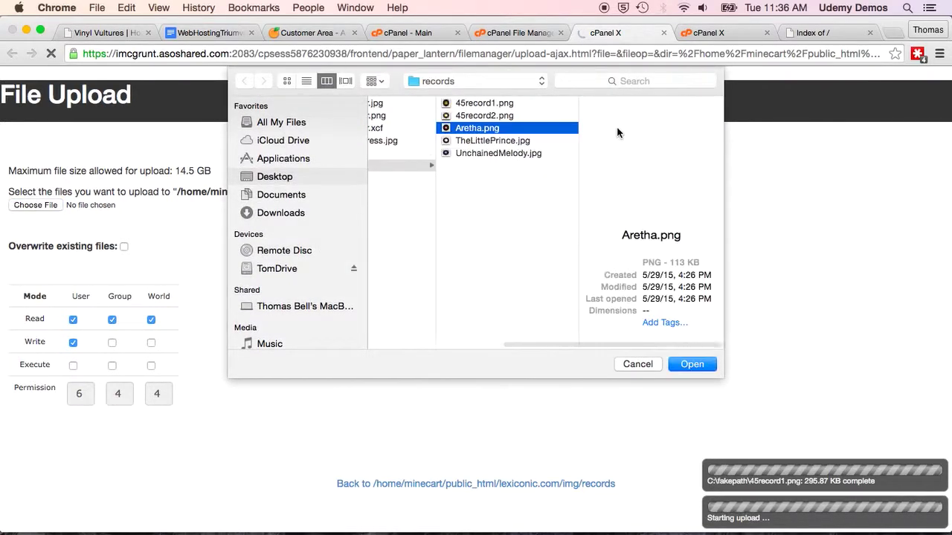
pyautogui.click(681, 364)
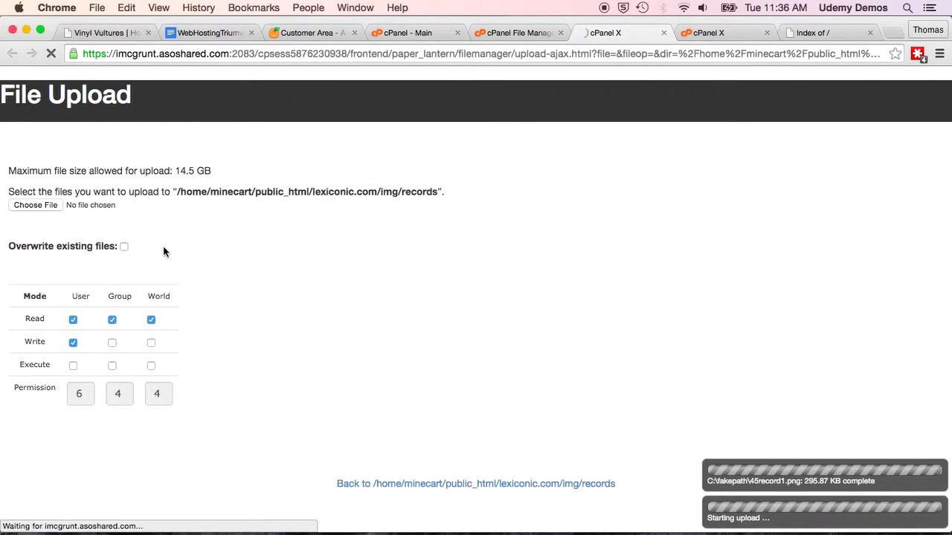
# Upload TheLittlePrince.jpg and UnchainedMelody.jpg from the local records folder to lexiconic.com/img/records
pyautogui.click(34, 206)
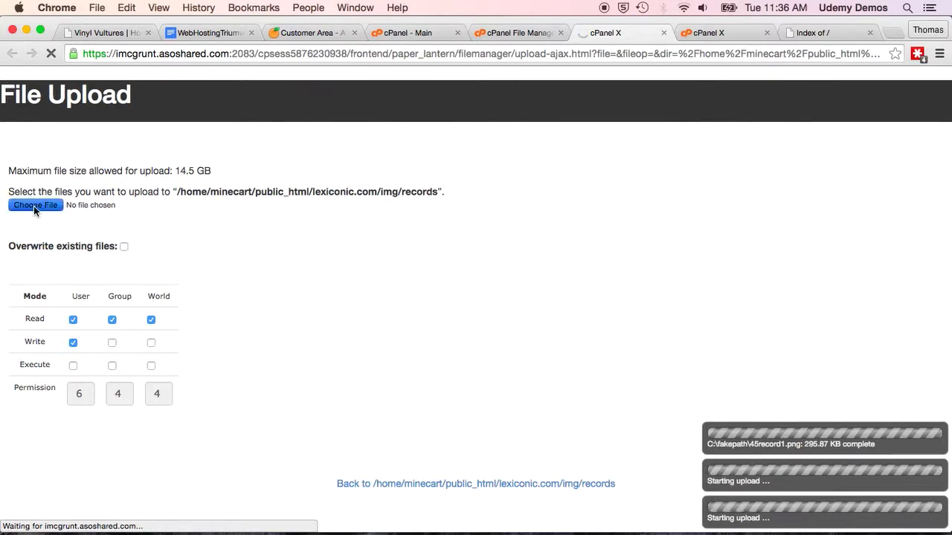
pyautogui.click(607, 142)
pyautogui.click(688, 364)
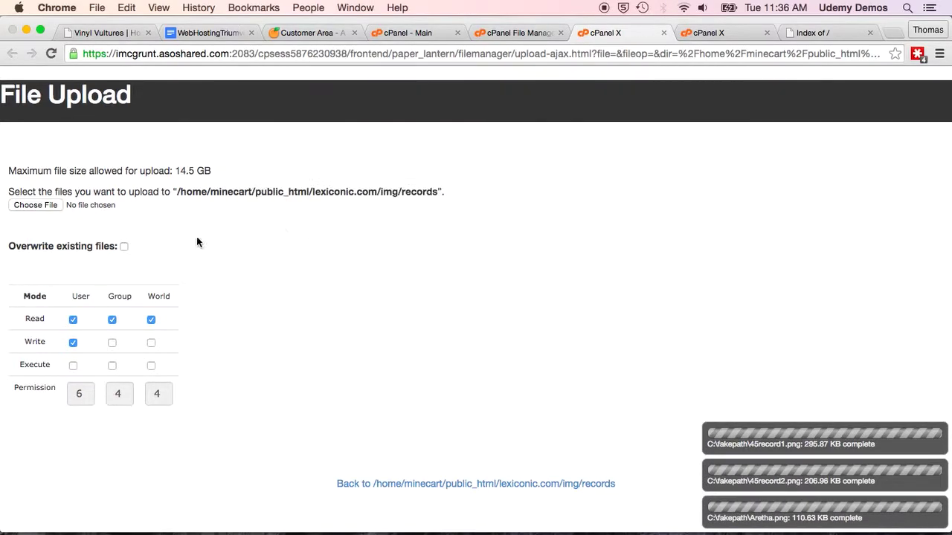
pyautogui.click(30, 206)
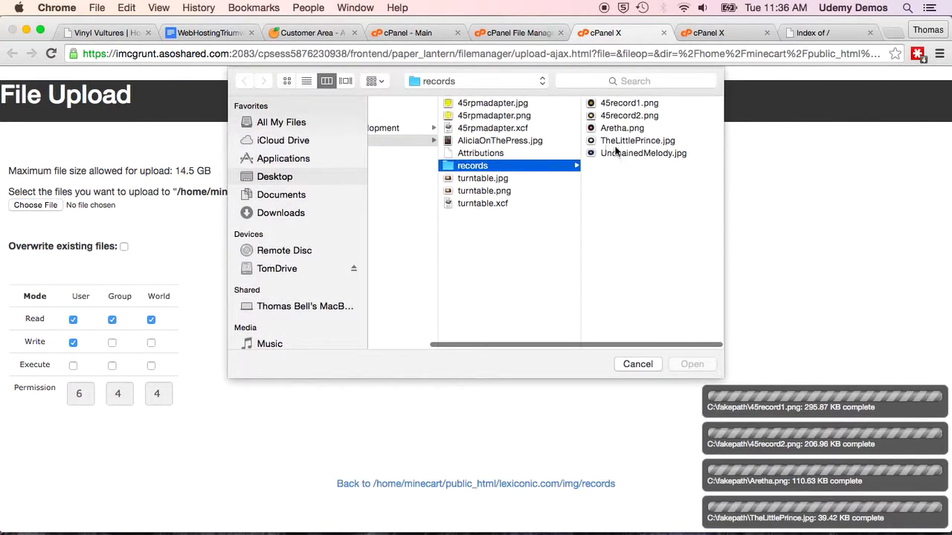
pyautogui.click(626, 156)
pyautogui.click(685, 364)
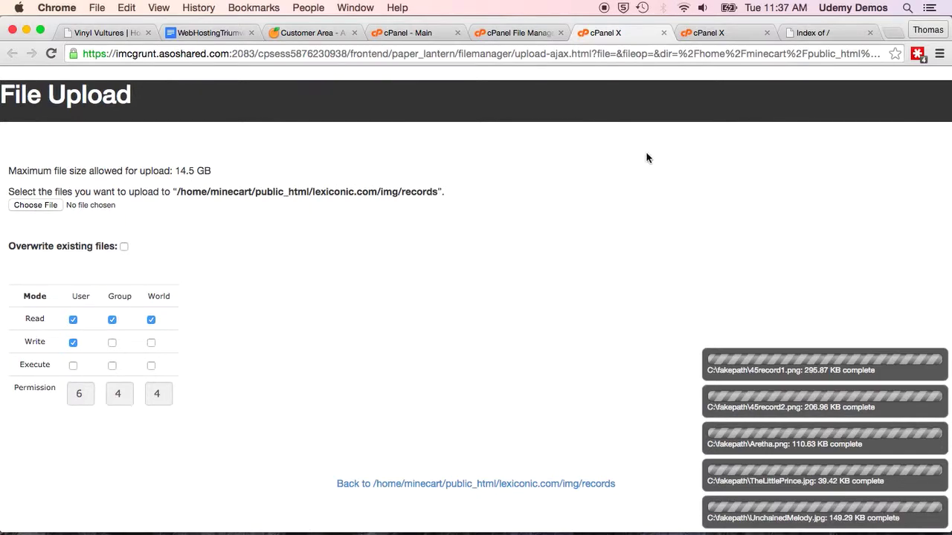
# Refresh the File Manager and open lexiconic.com's img/records folder to check the uploaded record images
pyautogui.click(512, 35)
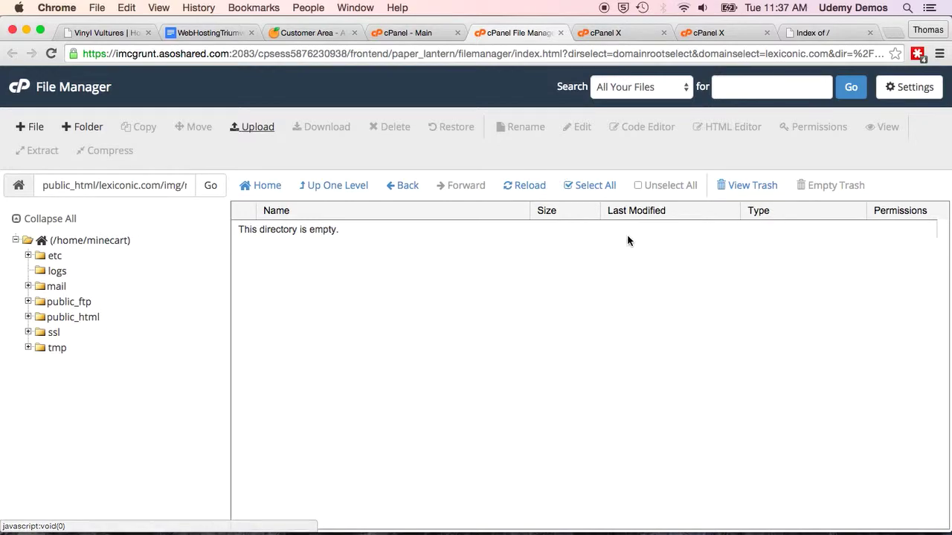
pyautogui.click(50, 55)
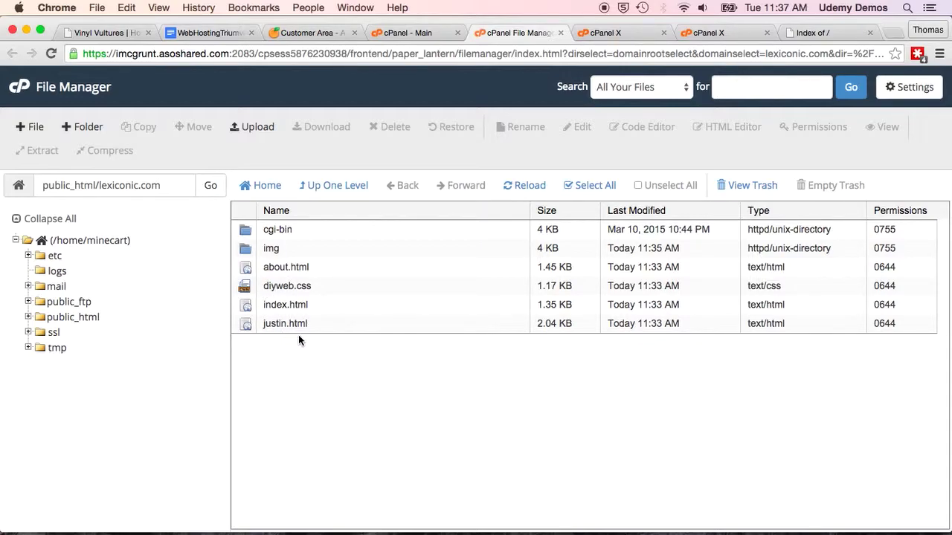
pyautogui.doubleClick(245, 249)
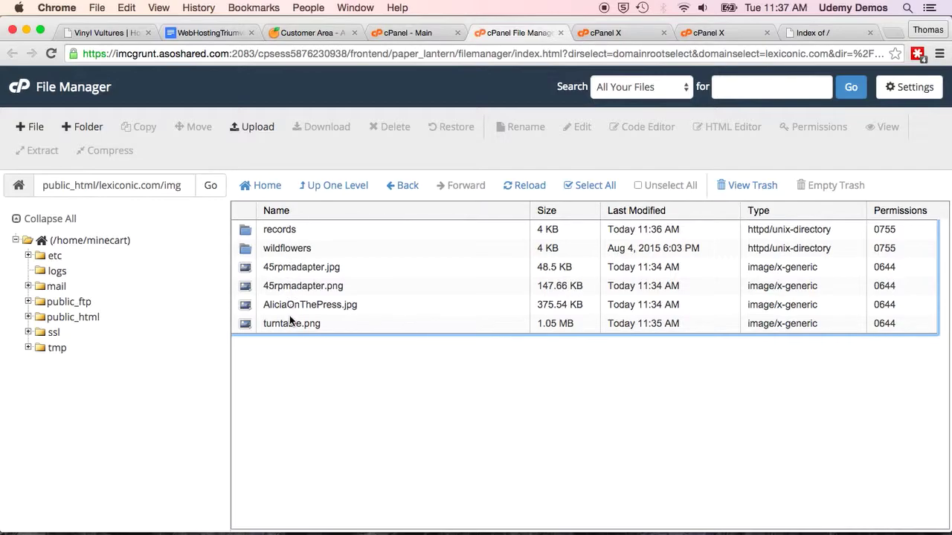
pyautogui.doubleClick(246, 231)
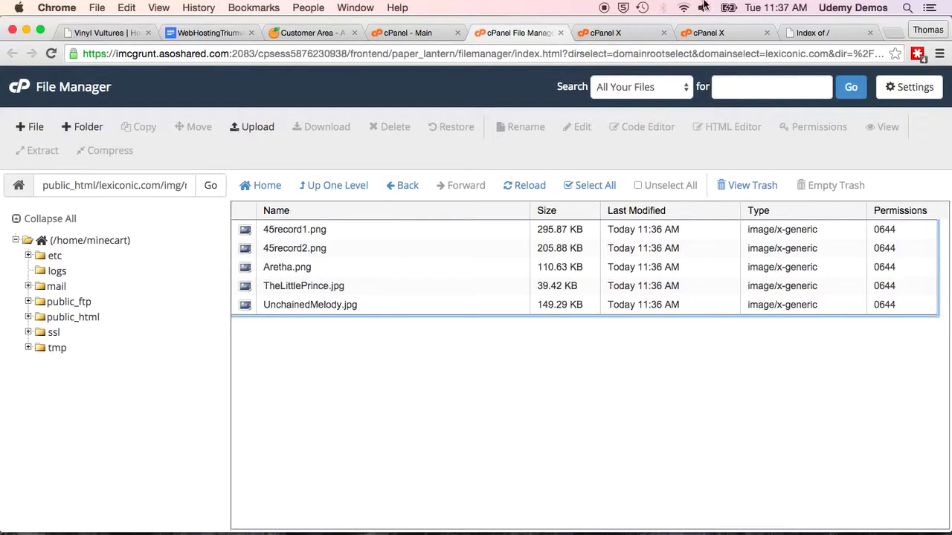
# Close both file upload pages, load the lexiconic.com home page in its existing tab and dismiss the LastPass notice
pyautogui.click(664, 33)
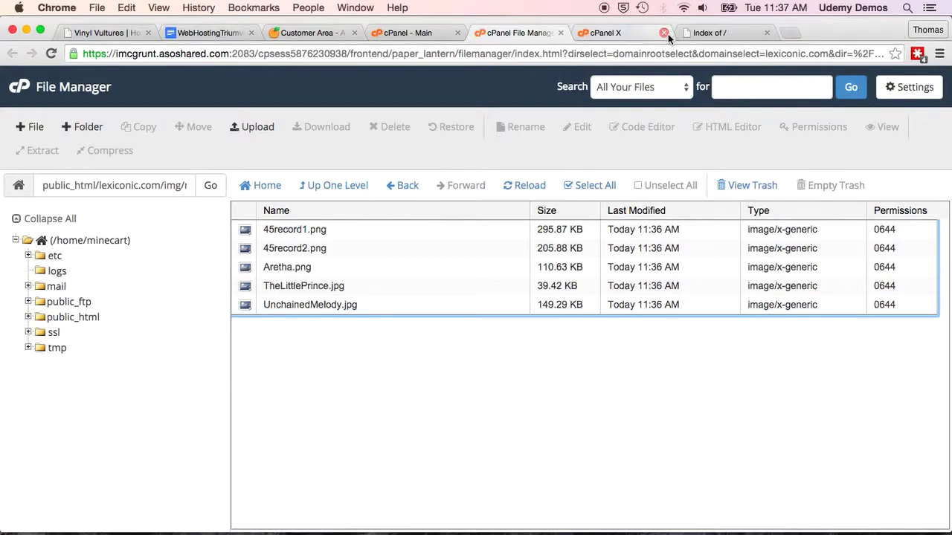
pyautogui.click(663, 32)
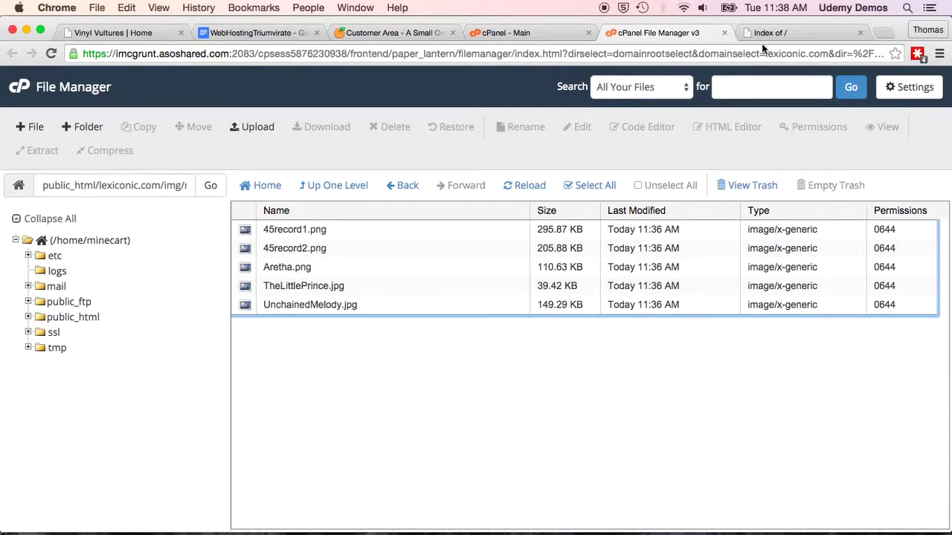
pyautogui.click(787, 32)
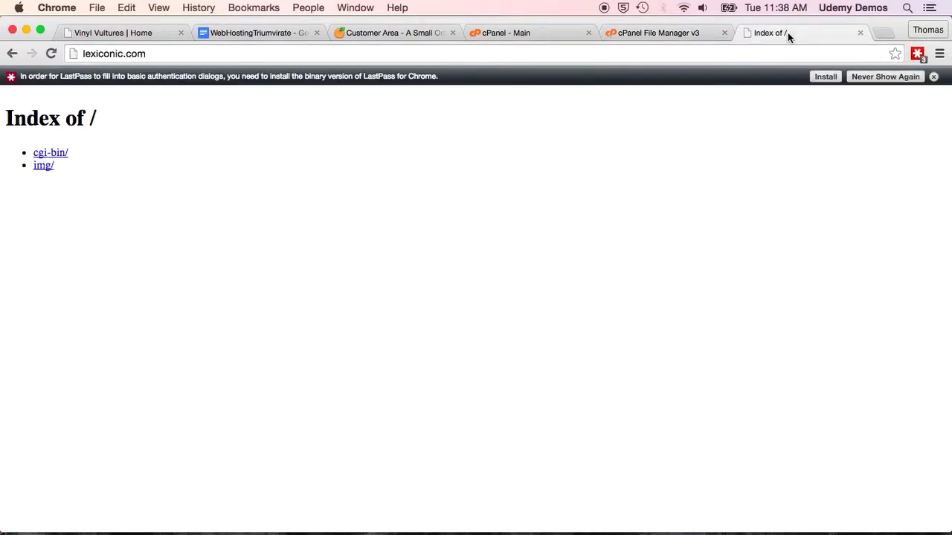
pyautogui.click(152, 52)
pyautogui.press('Return')
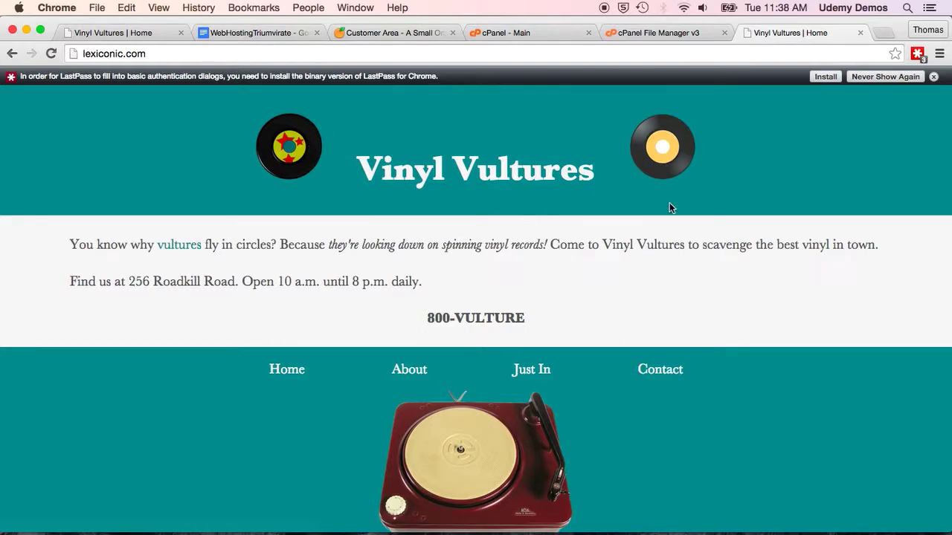
pyautogui.click(934, 76)
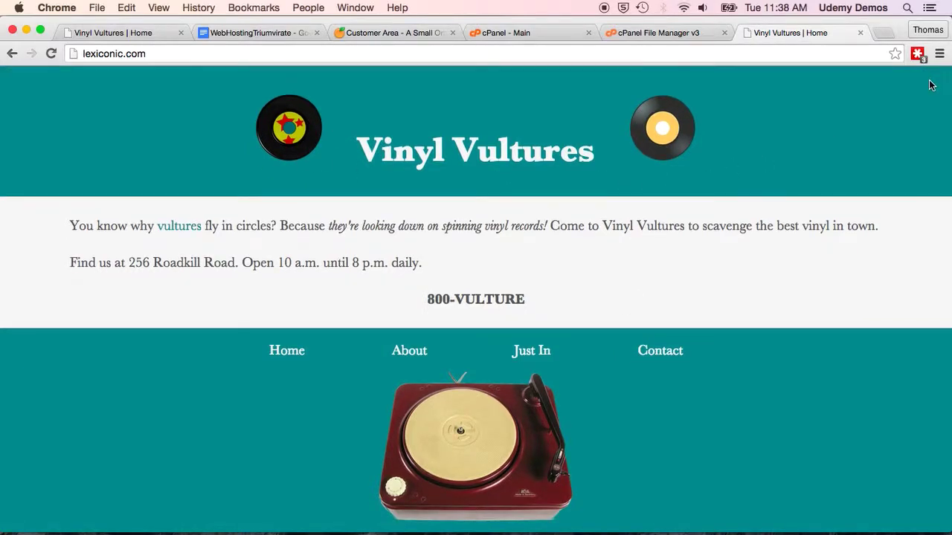
# Check the live site's About page and the record images and listings on the Just In page
pyautogui.click(407, 350)
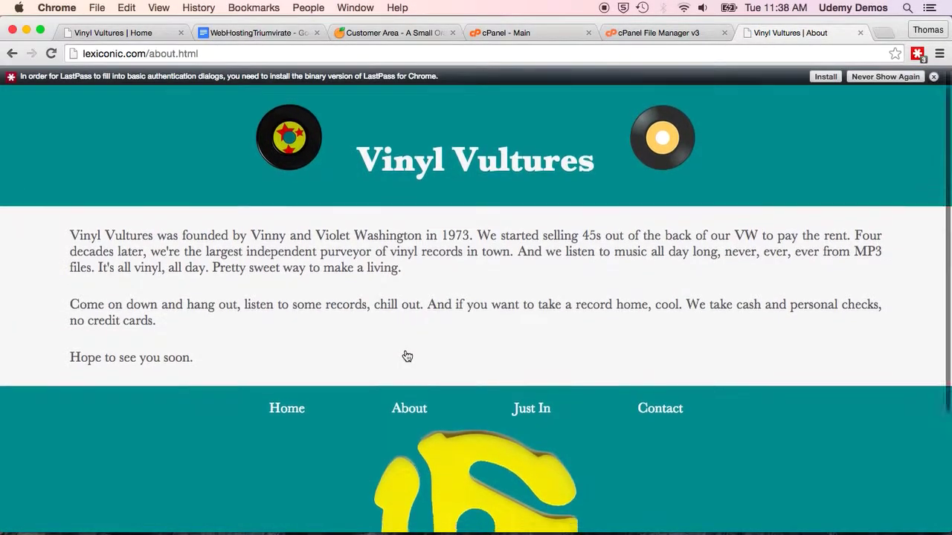
pyautogui.scroll(-5, 407, 357)
pyautogui.click(521, 244)
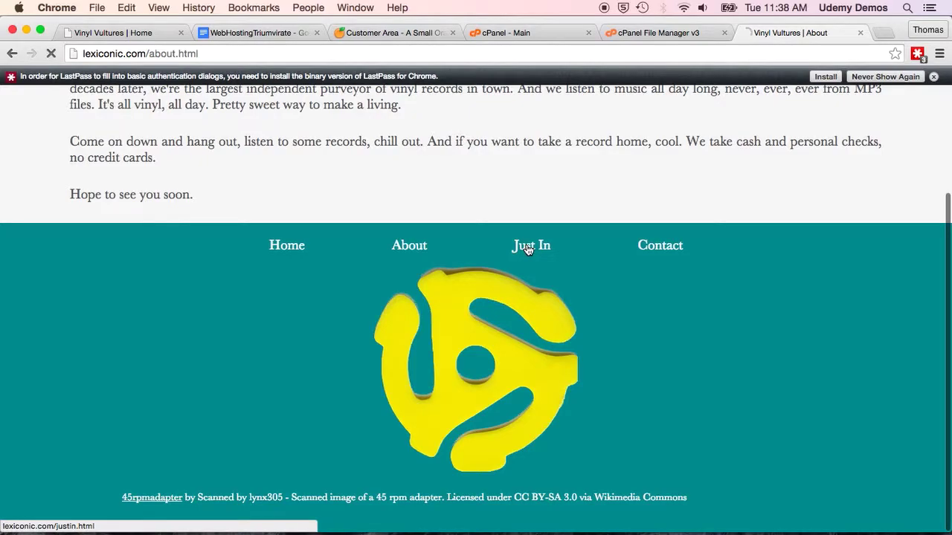
pyautogui.scroll(-8, 527, 249)
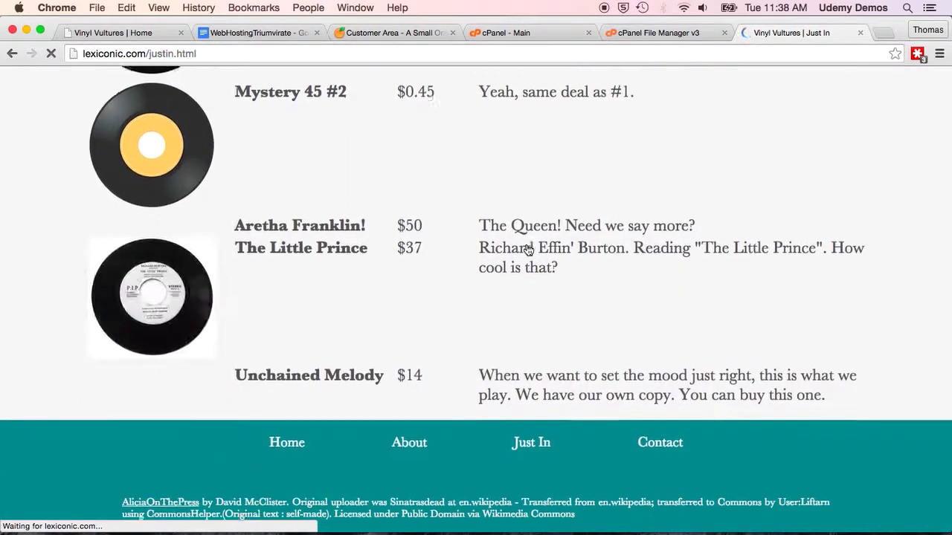
pyautogui.scroll(8, 528, 250)
pyautogui.scroll(-10, 528, 250)
pyautogui.scroll(8, 528, 250)
pyautogui.scroll(-8, 528, 250)
pyautogui.scroll(8, 528, 250)
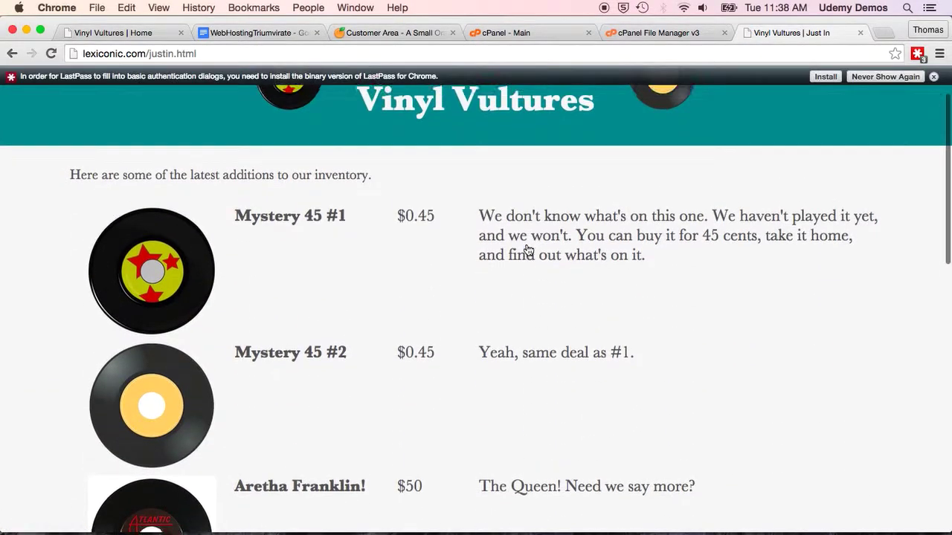
# Return to the cPanel main page
pyautogui.click(631, 33)
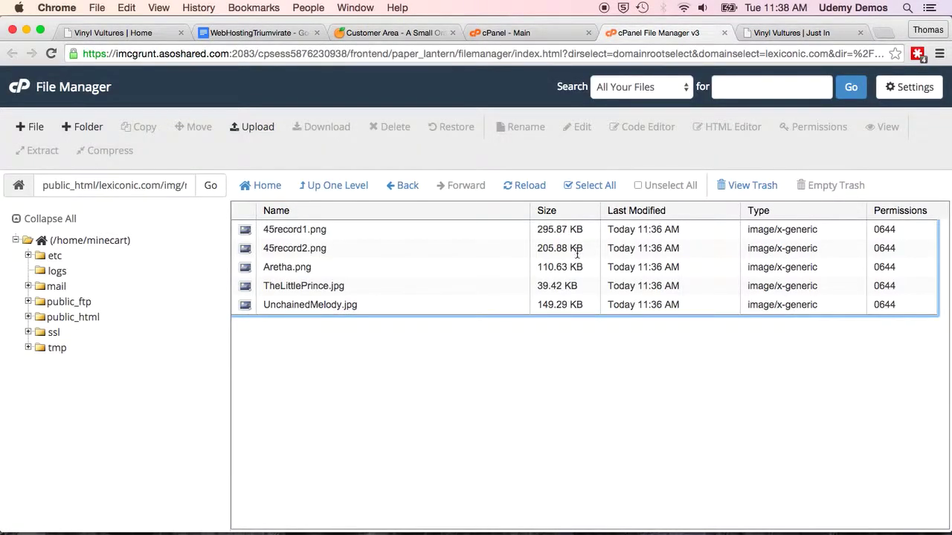
pyautogui.click(512, 32)
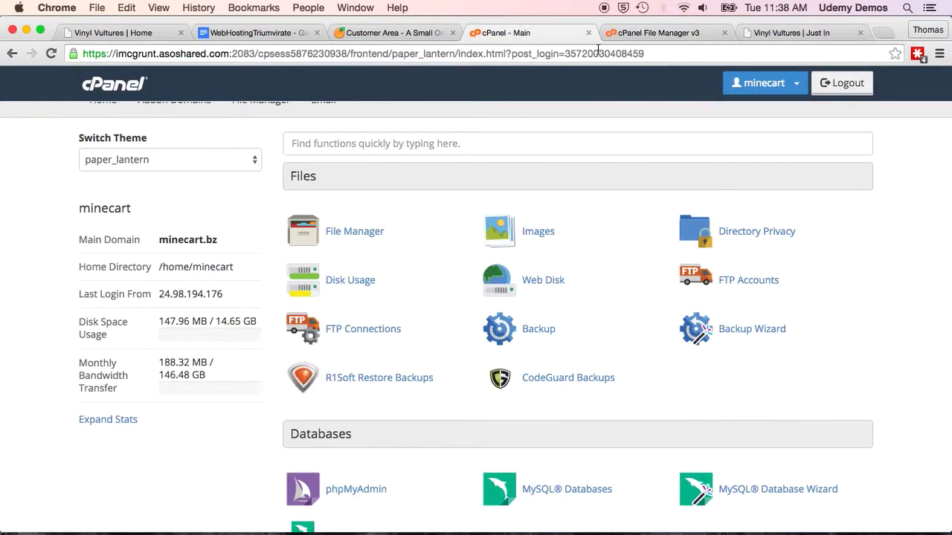